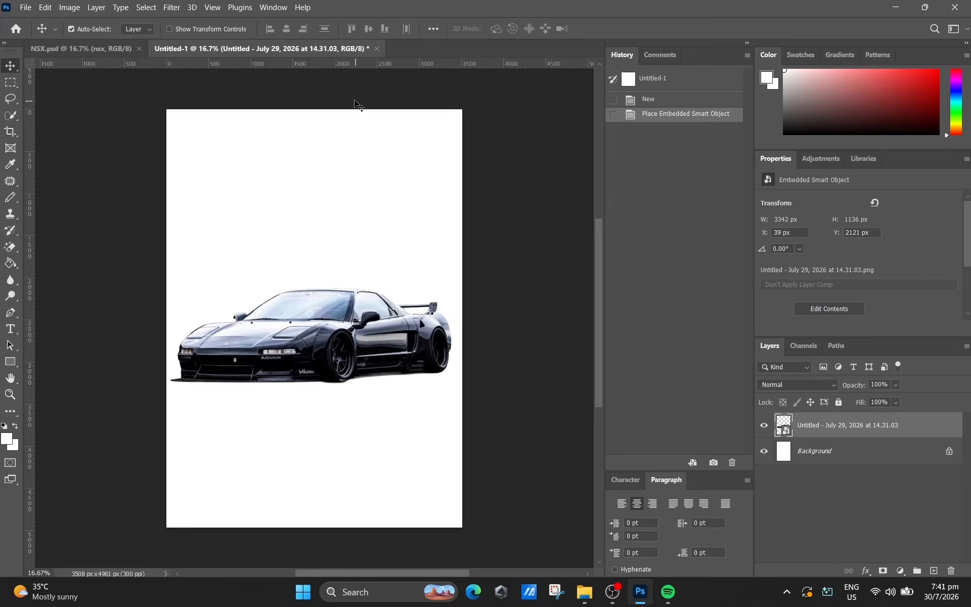
- Apply a Filter Gallery effect to the car layer using only Texturizer, with Canvas texture, scaling 100% and relief 4, deleting the Grain effect
{"action": "left_click", "coordinate": [172, 7]}
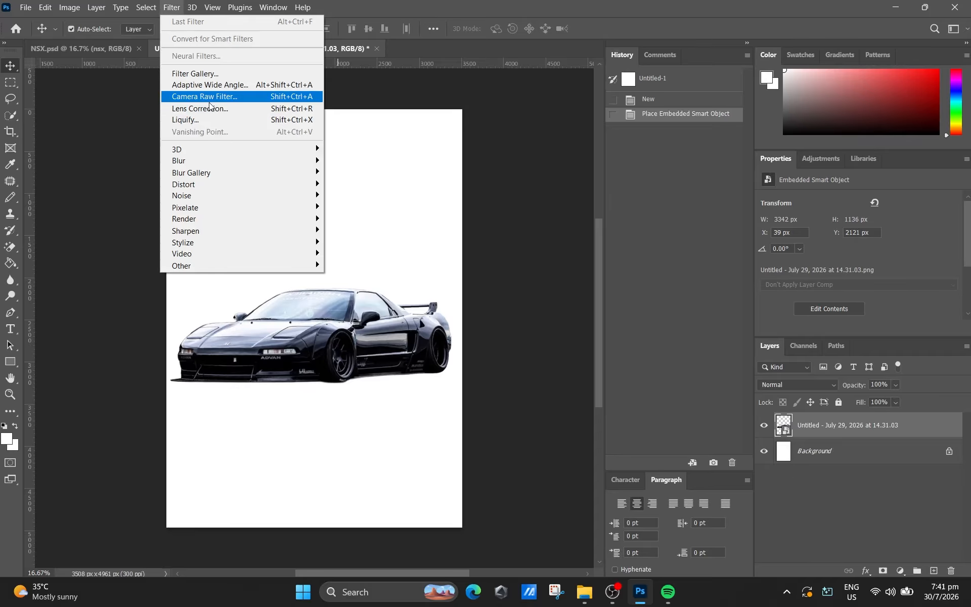
{"action": "left_click", "coordinate": [206, 74]}
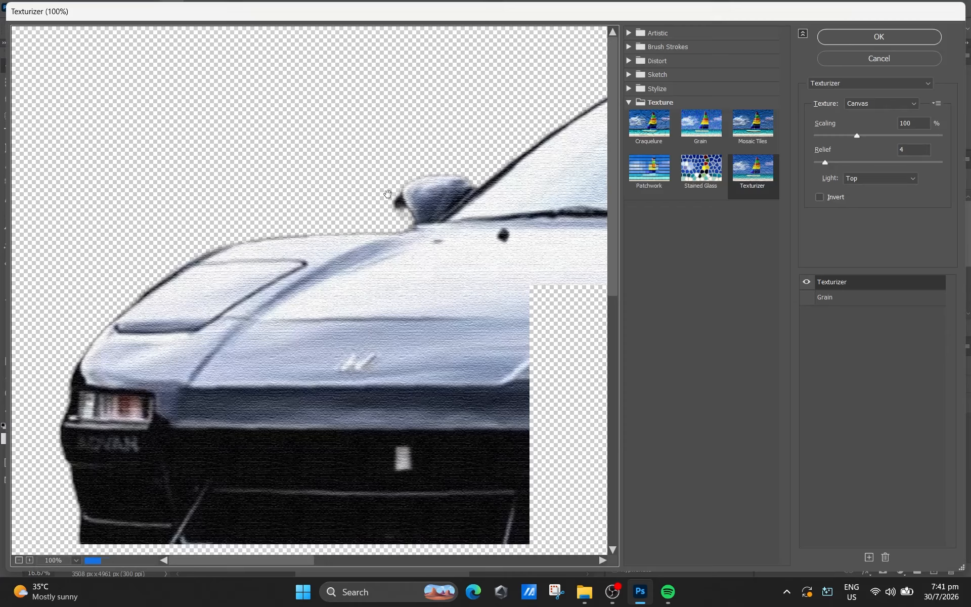
{"action": "left_click", "coordinate": [18, 560]}
{"action": "left_click", "coordinate": [19, 560]}
{"action": "left_click", "coordinate": [18, 560]}
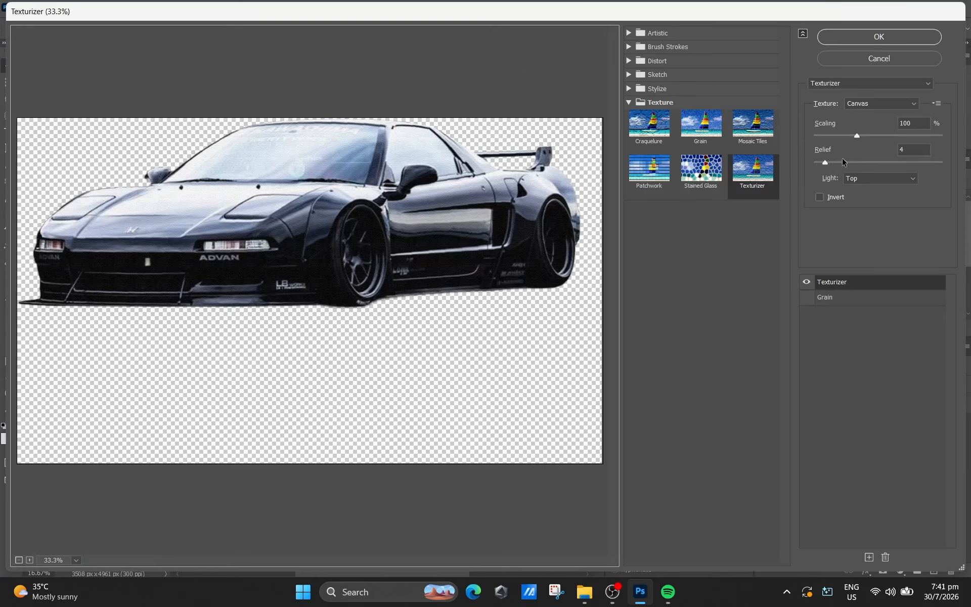
{"action": "double_click", "coordinate": [923, 123]}
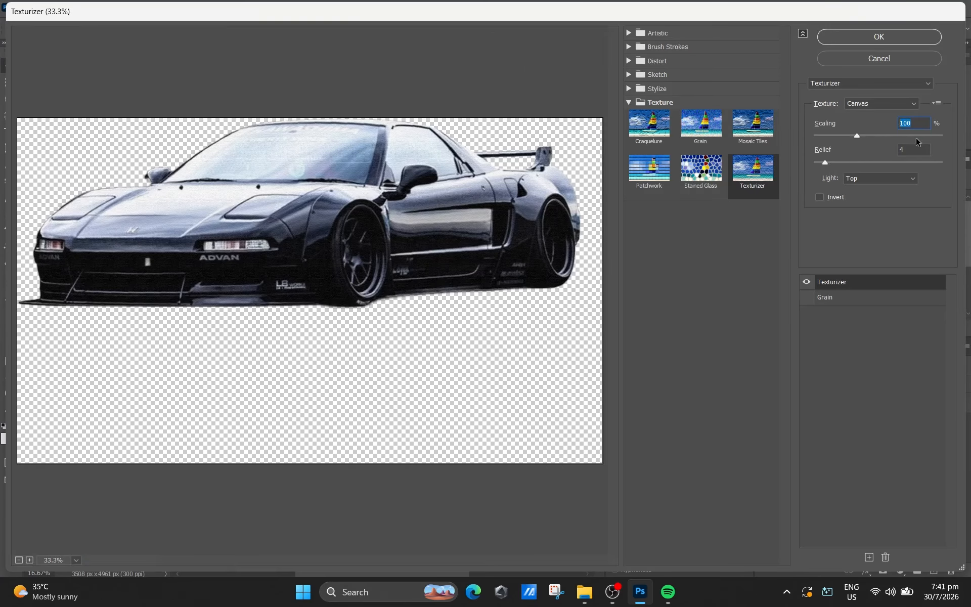
{"action": "left_click", "coordinate": [900, 299]}
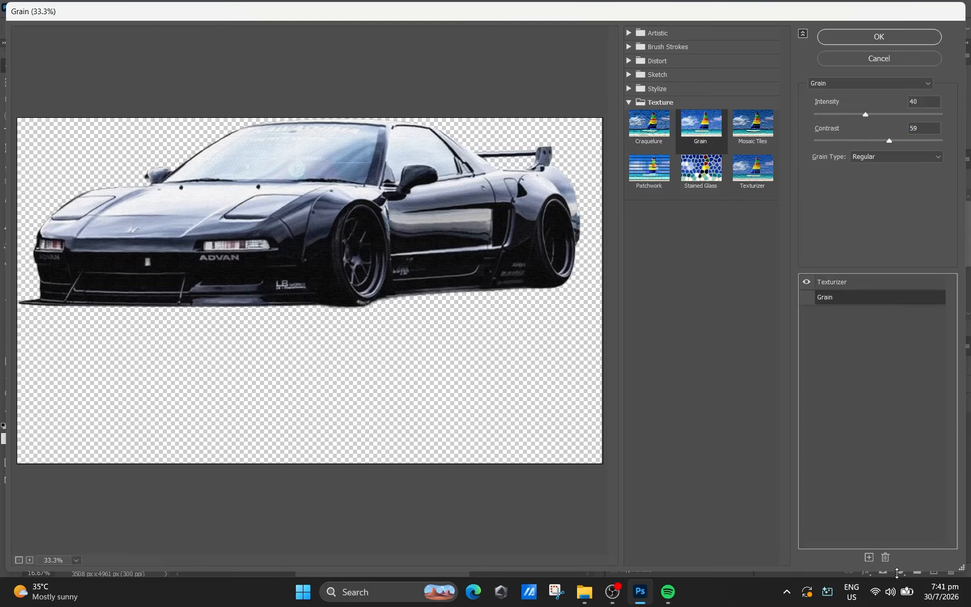
{"action": "left_click", "coordinate": [885, 558]}
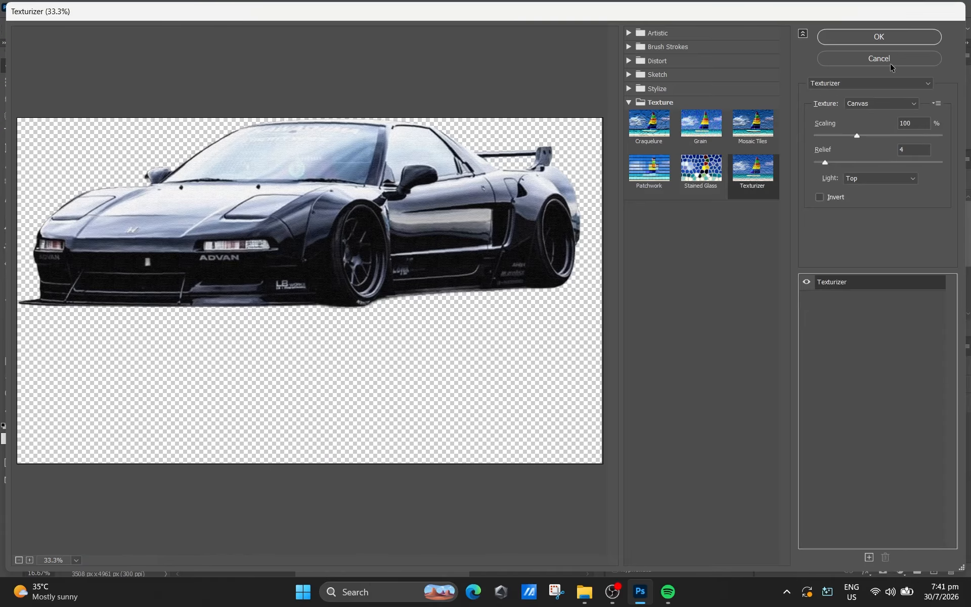
{"action": "left_click", "coordinate": [882, 38]}
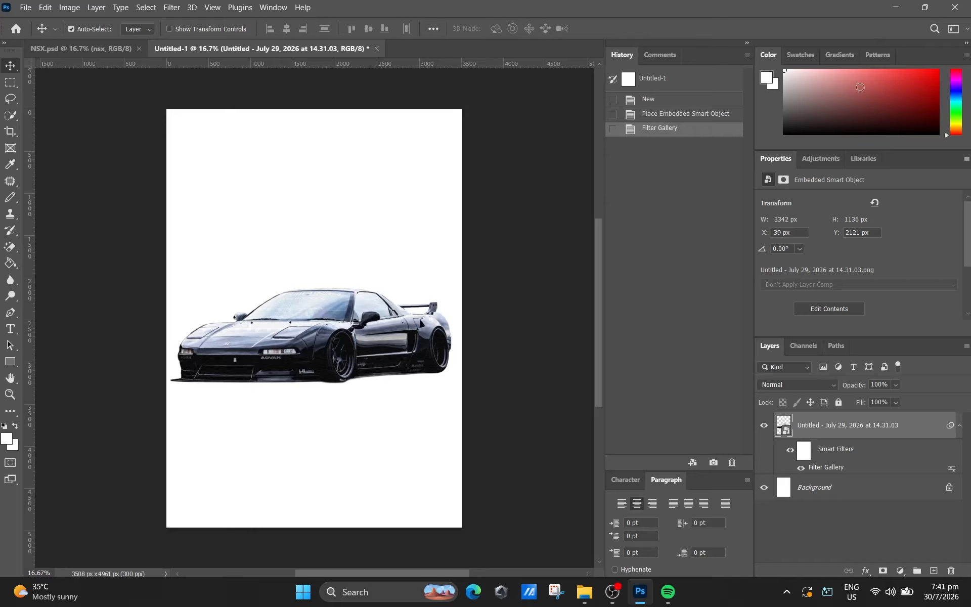
- Add a Threshold adjustment layer with level 100 and merge it with the car layer
{"action": "left_click", "coordinate": [900, 571]}
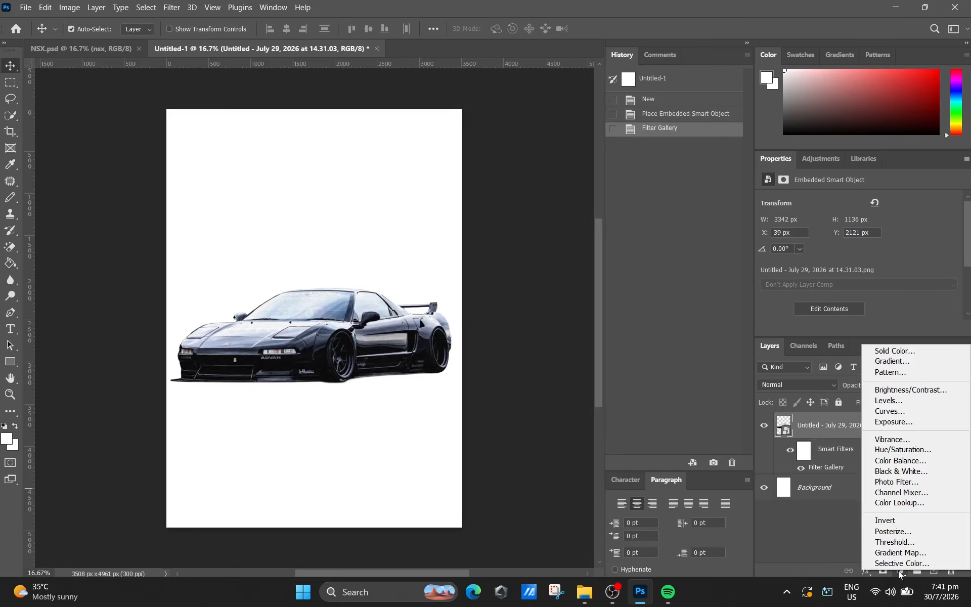
{"action": "left_click", "coordinate": [897, 542]}
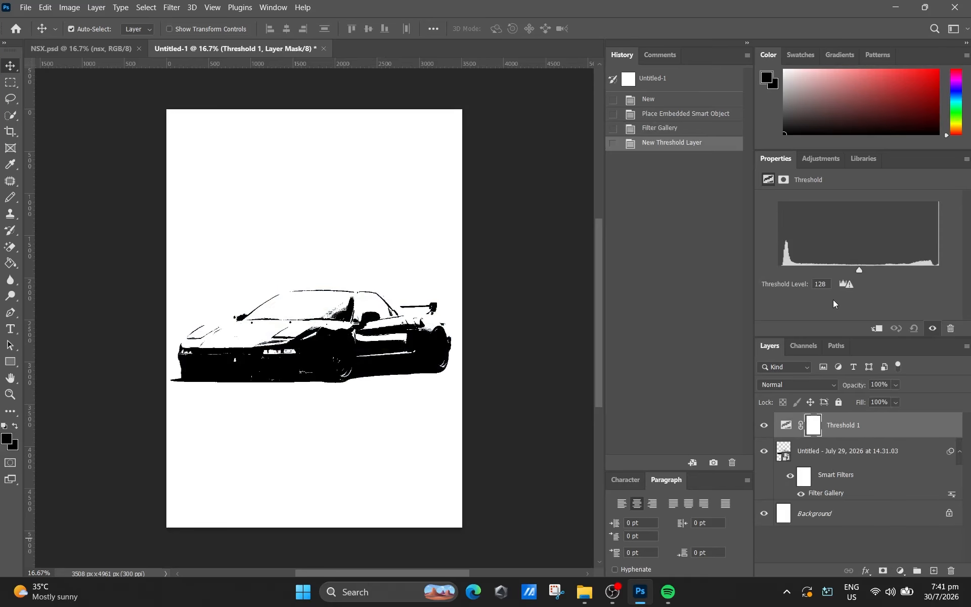
{"action": "left_click", "coordinate": [830, 285]}
{"action": "left_click_drag", "start_coordinate": [861, 268], "coordinate": [841, 270]}
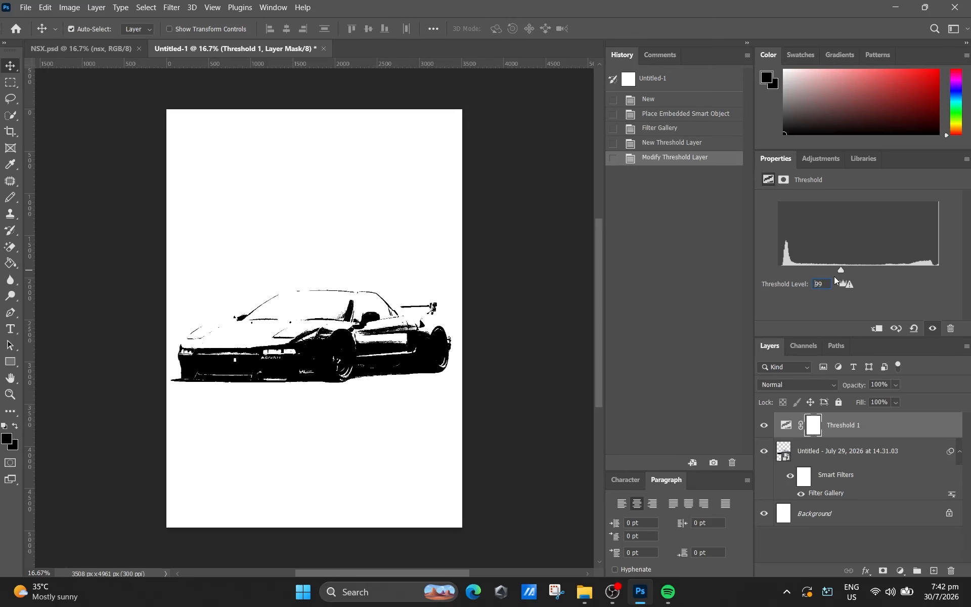
{"action": "type", "text": "100"}
{"action": "key", "text": "Return"}
{"action": "left_click", "coordinate": [850, 459], "text": "shift"}
{"action": "key", "text": "ctrl+e"}
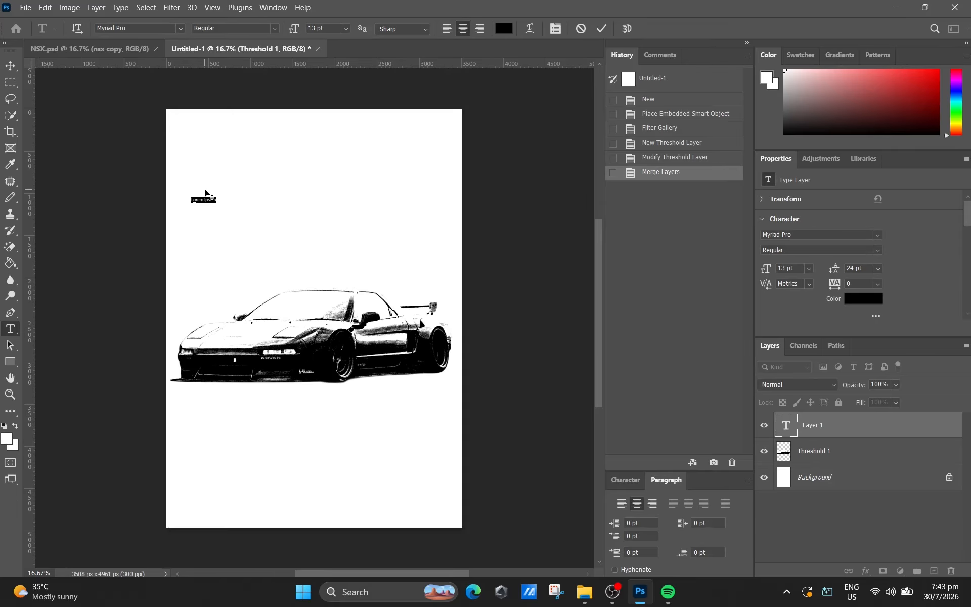
- Enter the text "nsx" above the car at 105 pt and set it in all caps
{"action": "key", "text": "BackSpace"}
{"action": "left_click_drag", "start_coordinate": [295, 30], "coordinate": [354, 32]}
{"action": "type", "text": "nsx"}
{"action": "key", "text": "ctrl+a"}
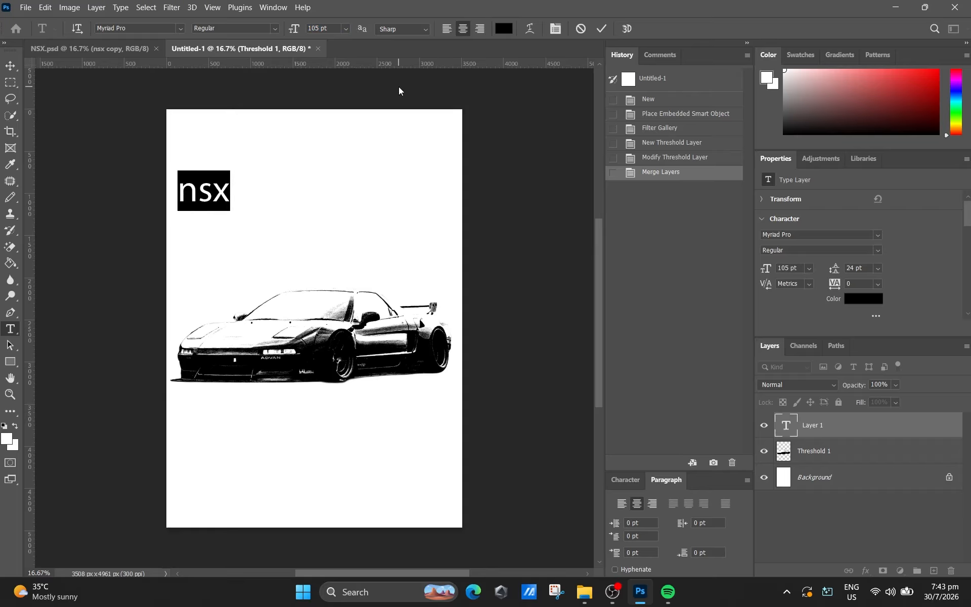
{"action": "scroll", "coordinate": [779, 269], "scroll_direction": "down", "scroll_amount": 5}
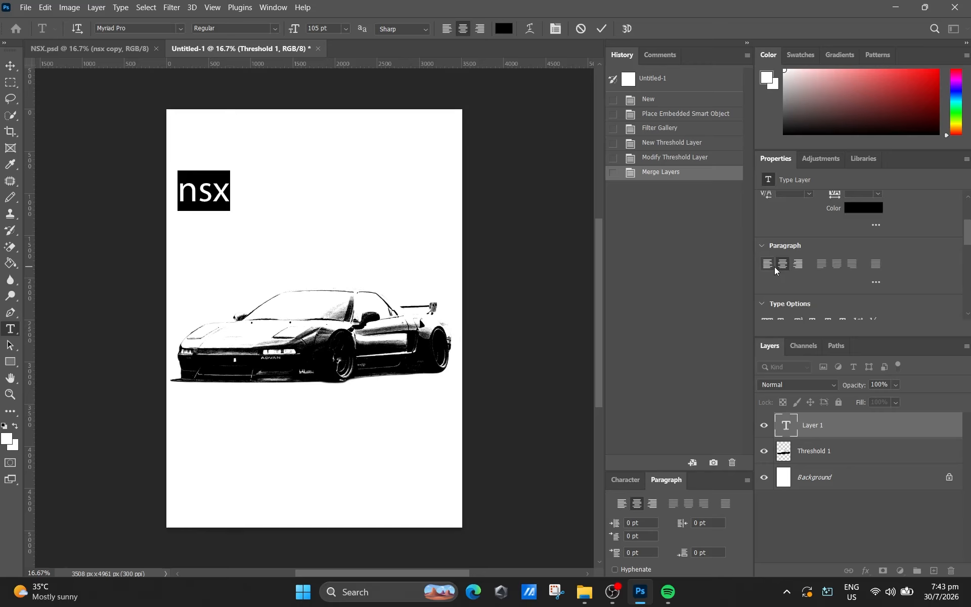
{"action": "left_click", "coordinate": [776, 271]}
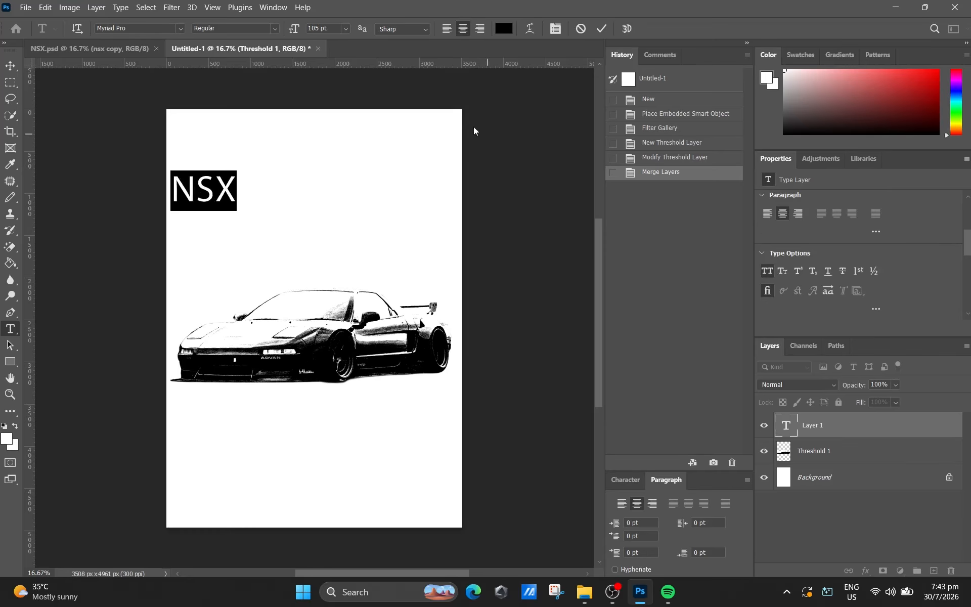
- Change the NSX text's font to Impact Regular and commit the text
{"action": "left_click", "coordinate": [180, 29]}
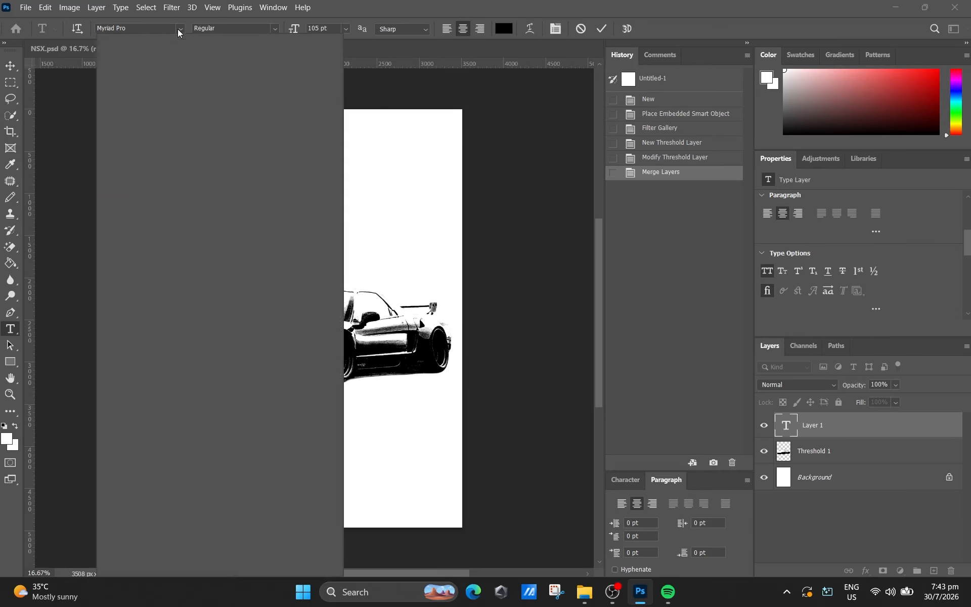
{"action": "type", "text": "impa"}
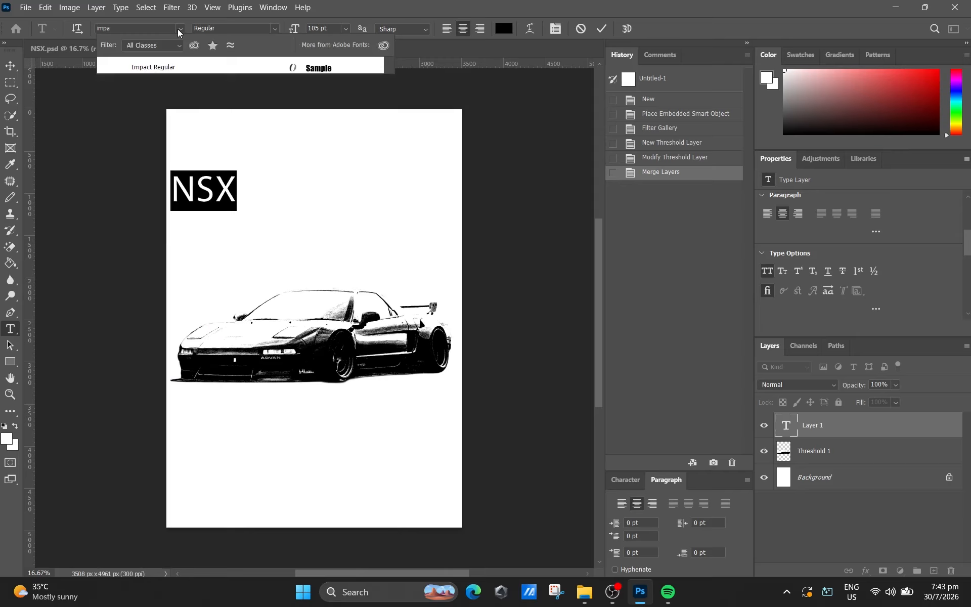
{"action": "left_click", "coordinate": [213, 66]}
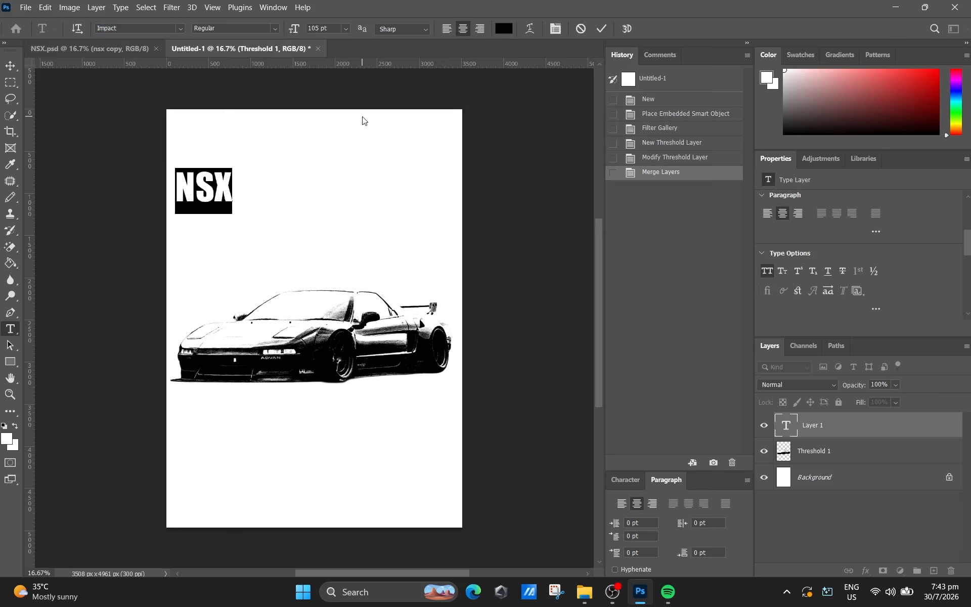
{"action": "left_click", "coordinate": [602, 29]}
- Scale the NSX text up to about 407% and position it centred above the car
{"action": "key", "text": "ctrl+t"}
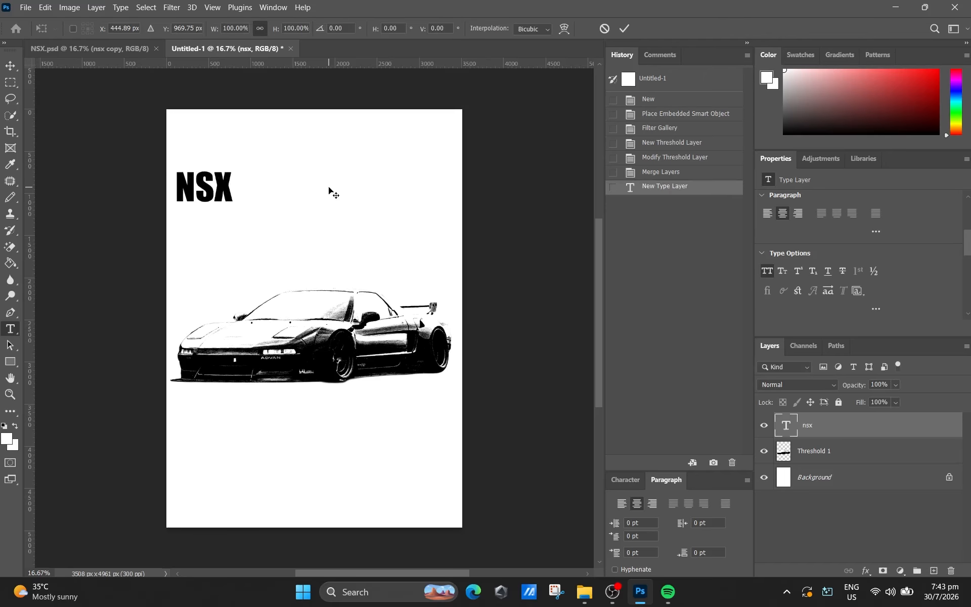
{"action": "left_click_drag", "start_coordinate": [233, 213], "coordinate": [448, 283]}
{"action": "mouse_move", "coordinate": [392, 219]}
{"action": "left_mouse_down"}
{"action": "mouse_move", "coordinate": [410, 203]}
{"action": "mouse_move", "coordinate": [394, 205]}
{"action": "left_mouse_up"}
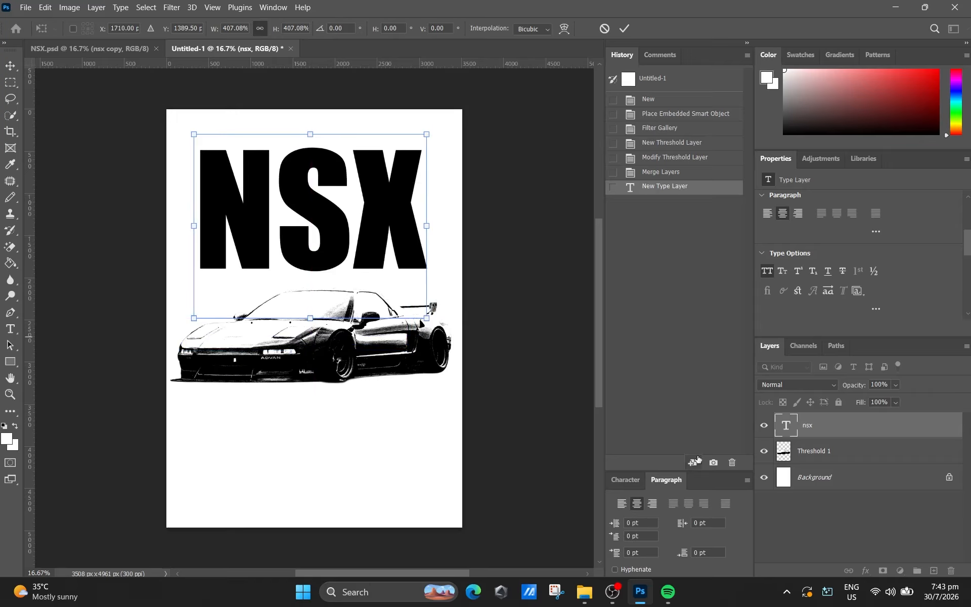
{"action": "scroll", "coordinate": [696, 462], "scroll_direction": "down", "scroll_amount": 1}
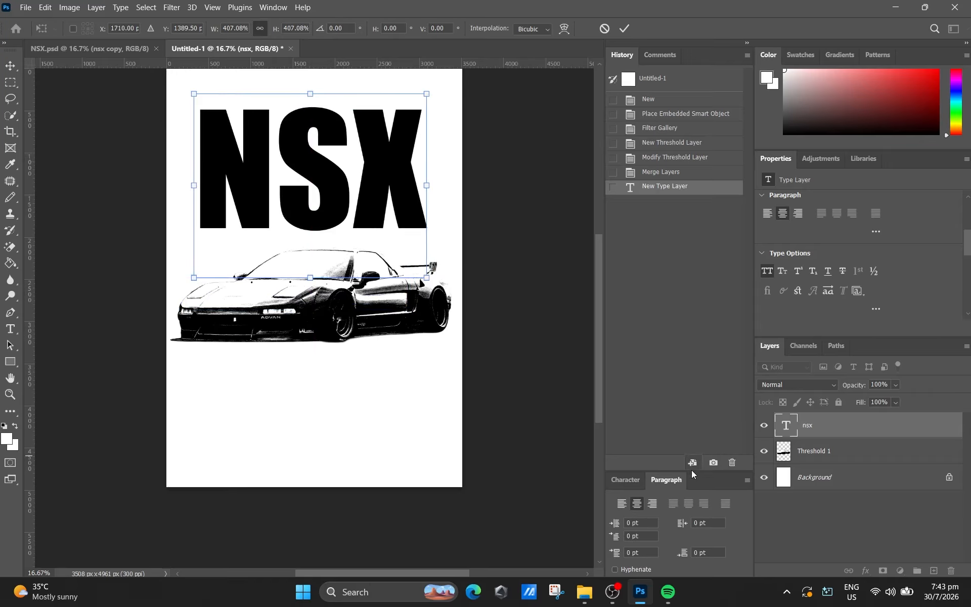
{"action": "left_click", "coordinate": [625, 479]}
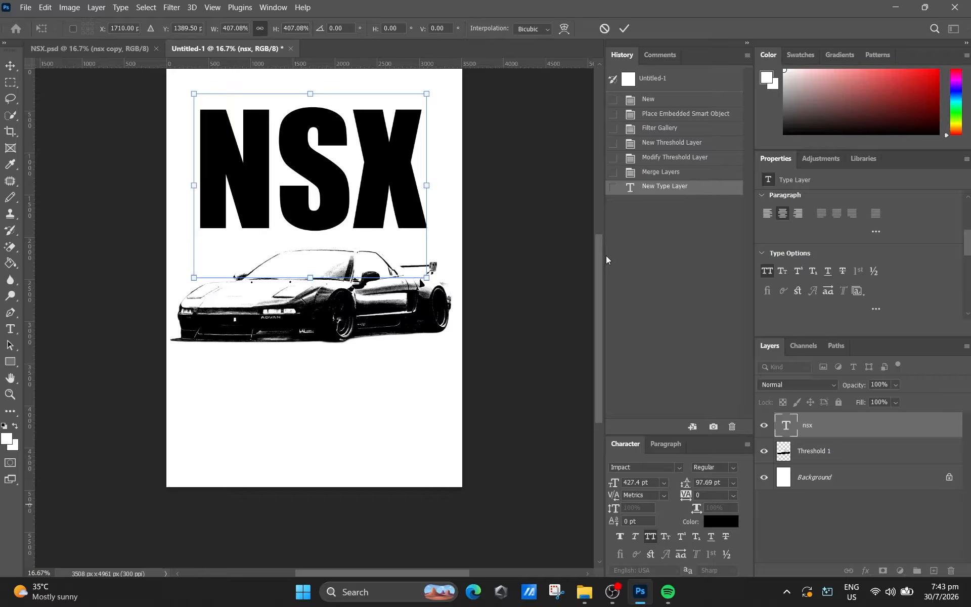
{"action": "left_click", "coordinate": [627, 29]}
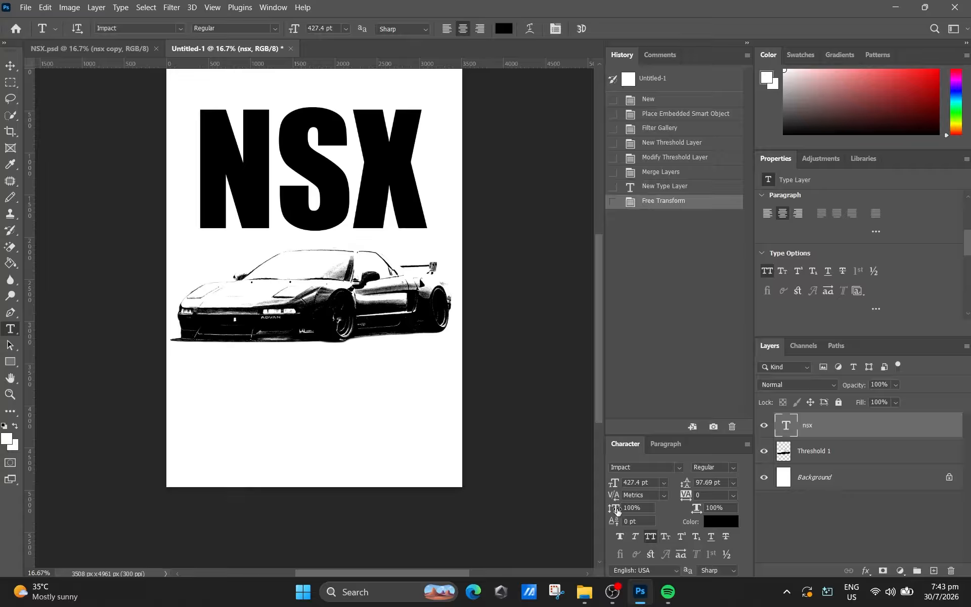
- Set the NSX text's vertical scale to 300%
{"action": "left_click_drag", "start_coordinate": [615, 510], "coordinate": [648, 515]}
{"action": "double_click", "coordinate": [644, 508]}
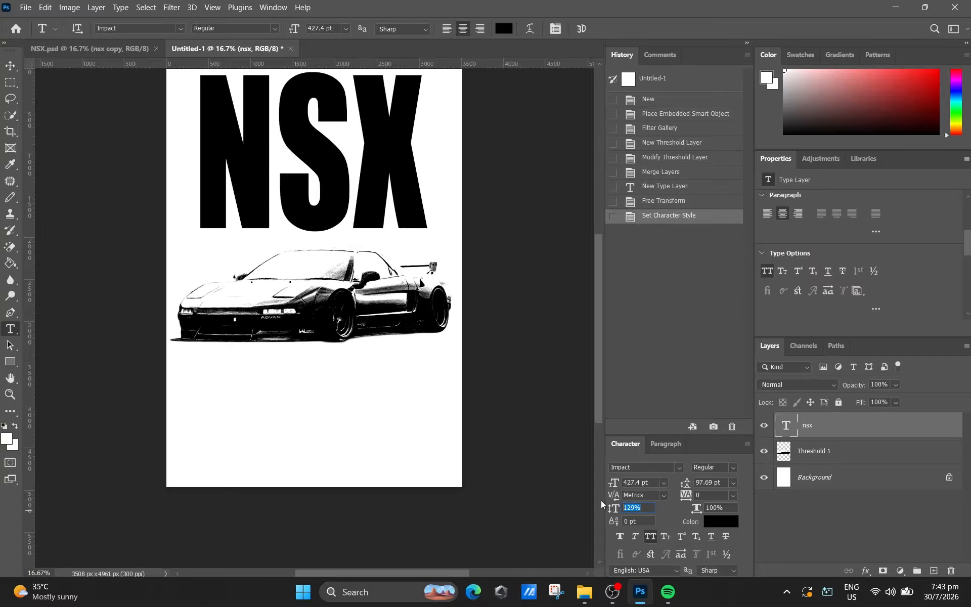
{"action": "type", "text": "300"}
{"action": "key", "text": "Return"}
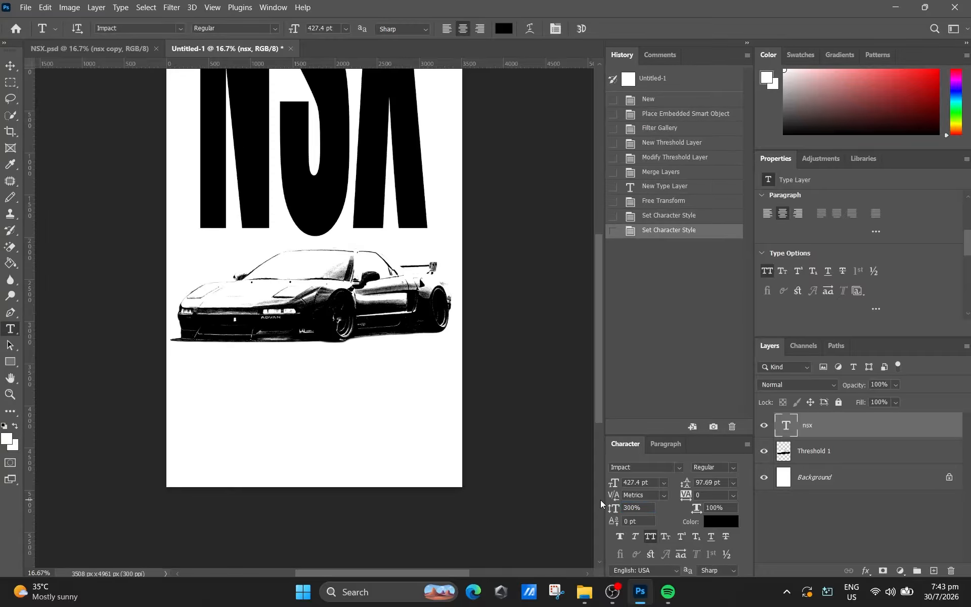
- Move the stretched NSX text down over the car so the full letters fit on the page
{"action": "scroll", "coordinate": [291, 418], "scroll_direction": "up", "scroll_amount": 5}
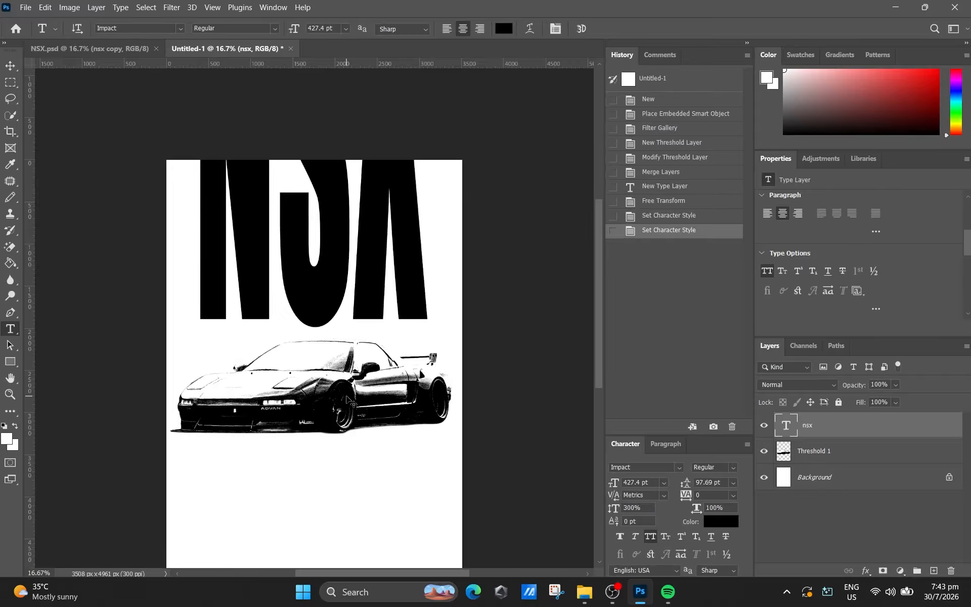
{"action": "left_click_drag", "start_coordinate": [363, 267], "coordinate": [367, 476]}
{"action": "left_click", "coordinate": [623, 29]}
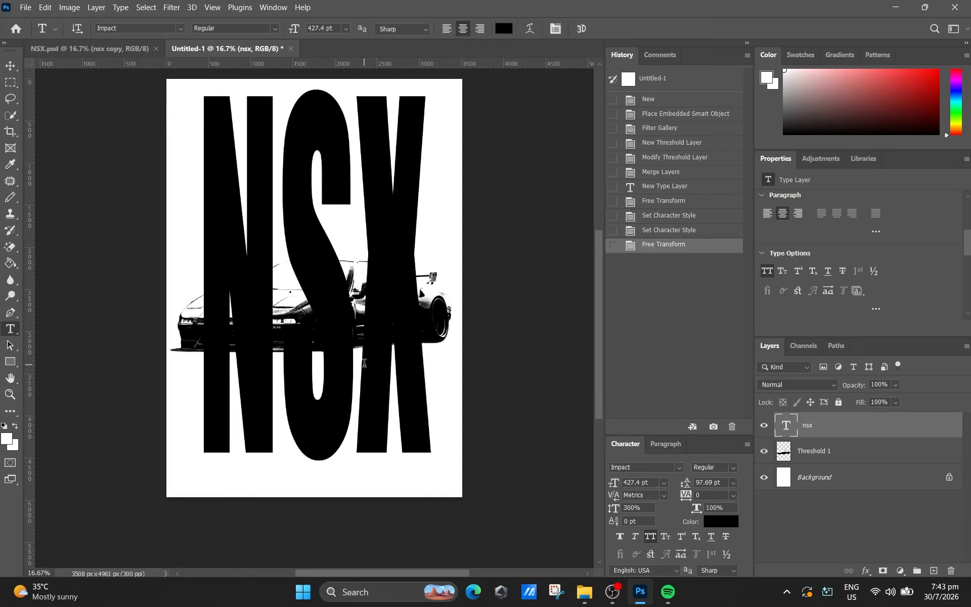
- Place the car layer above the text layer and move the car down to about X 1754 px, Y 3331 px
{"action": "left_click_drag", "start_coordinate": [822, 457], "coordinate": [835, 422]}
{"action": "key", "text": "ctrl+t"}
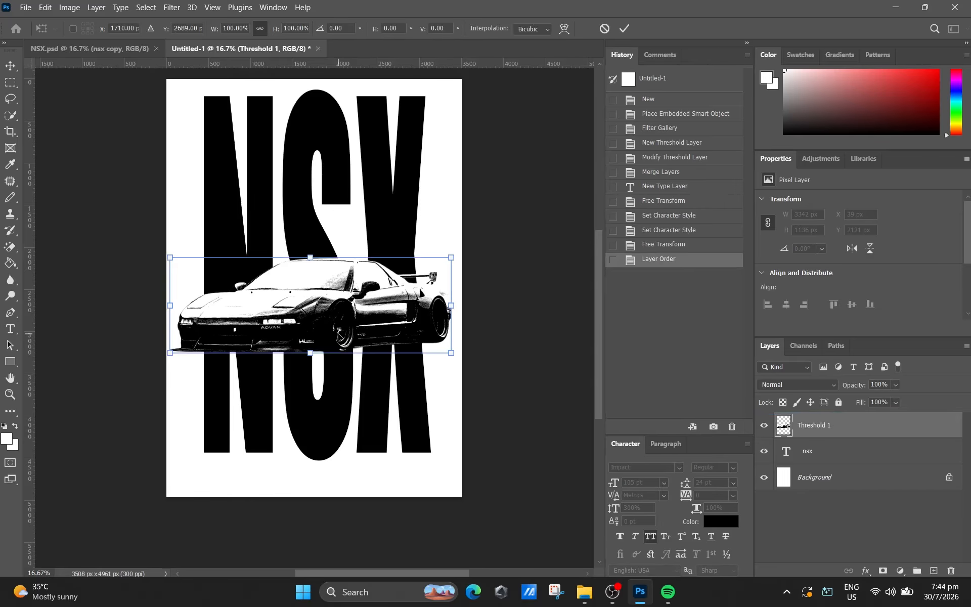
{"action": "left_click_drag", "start_coordinate": [360, 302], "coordinate": [363, 357]}
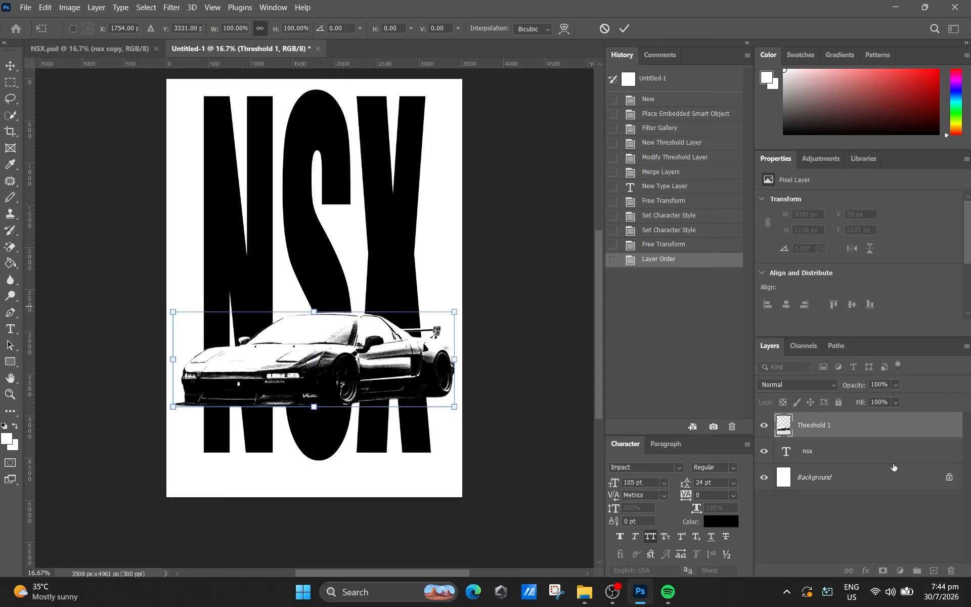
- Scale the NSX text layer down proportionally to about 79%, keeping its upper-left corner in place
{"action": "left_click", "coordinate": [871, 456]}
{"action": "key", "text": "ctrl+t"}
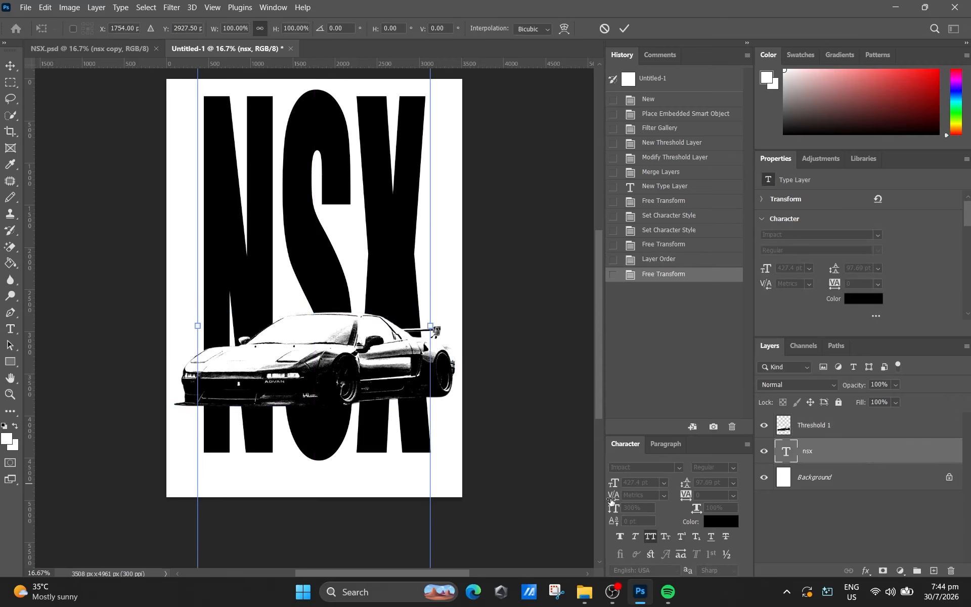
{"action": "scroll", "coordinate": [443, 397], "scroll_direction": "down", "scroll_amount": 2}
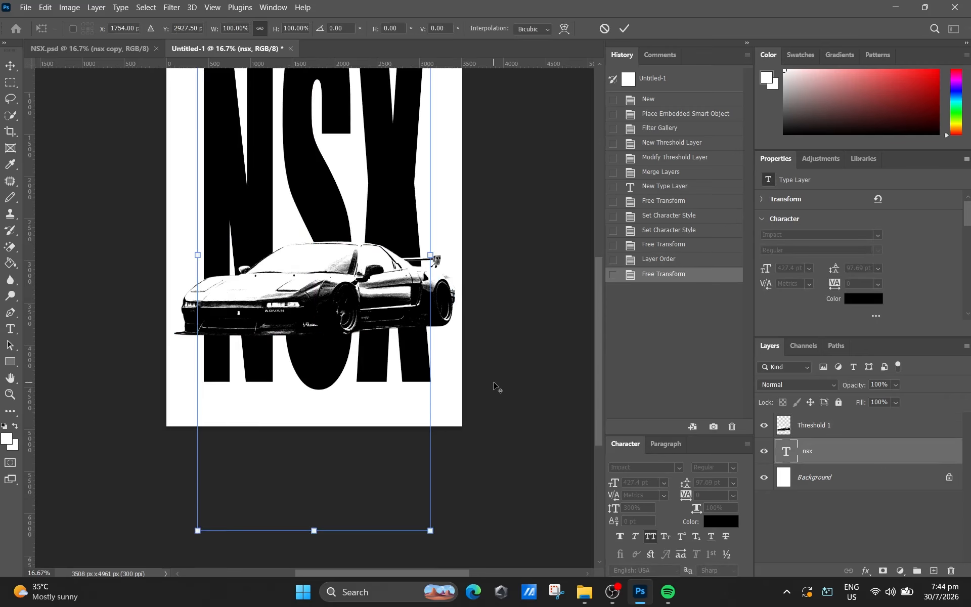
{"action": "left_click", "coordinate": [623, 30]}
{"action": "key", "text": "z"}
{"action": "left_click", "coordinate": [503, 200], "text": "alt"}
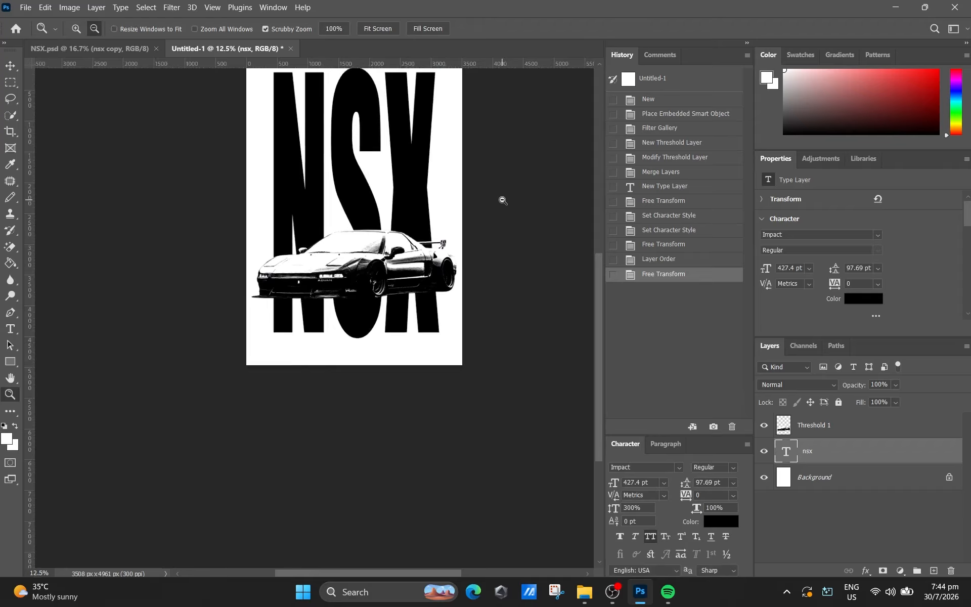
{"action": "left_click", "coordinate": [503, 201], "text": "alt"}
{"action": "key", "text": "t"}
{"action": "key", "text": "ctrl+t"}
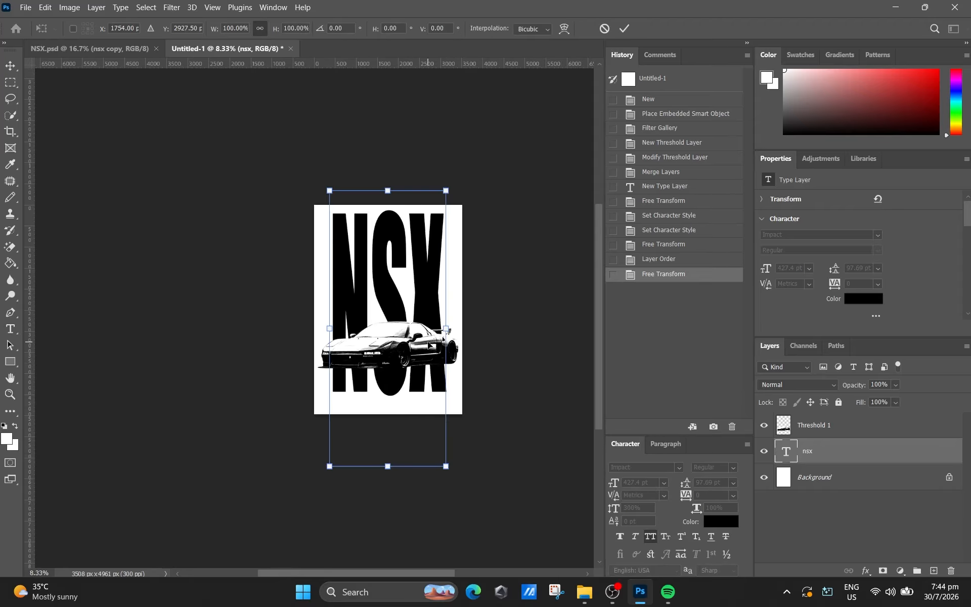
{"action": "left_click_drag", "start_coordinate": [449, 465], "coordinate": [427, 403]}
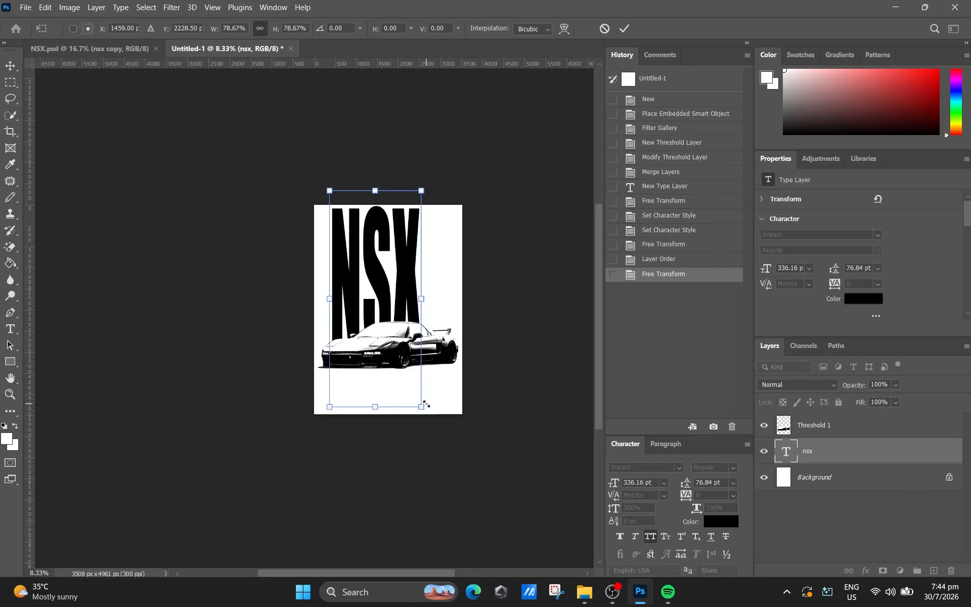
- Reshape the NSX text to about 87% width and 70% height, with its centre at about X 1720 px, Y 2498 px
{"action": "key", "text": "Right"}
{"action": "key", "text": "Right"}
{"action": "key", "text": "Right"}
{"action": "key", "text": "Right"}
{"action": "key", "text": "Right"}
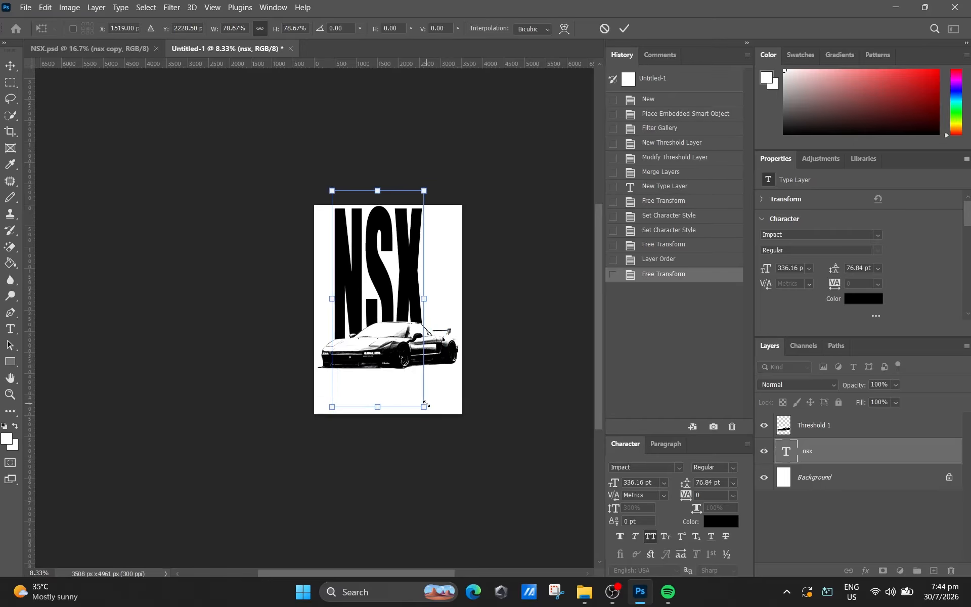
{"action": "mouse_move", "coordinate": [426, 299]}
{"action": "left_mouse_down"}
{"action": "mouse_move", "coordinate": [440, 299]}
{"action": "mouse_move", "coordinate": [419, 305]}
{"action": "mouse_move", "coordinate": [439, 309]}
{"action": "left_mouse_up"}
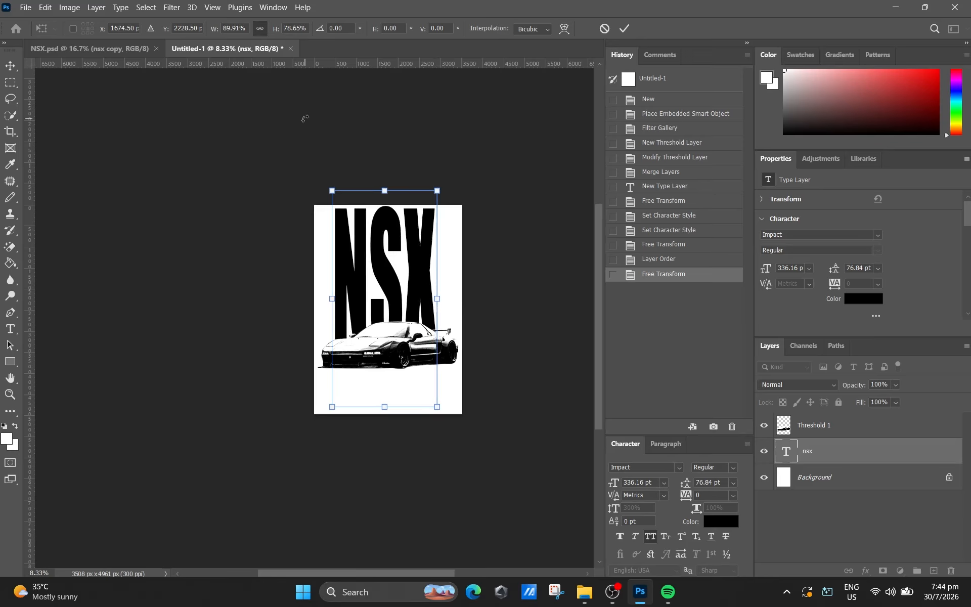
{"action": "left_click_drag", "start_coordinate": [332, 191], "coordinate": [349, 213]}
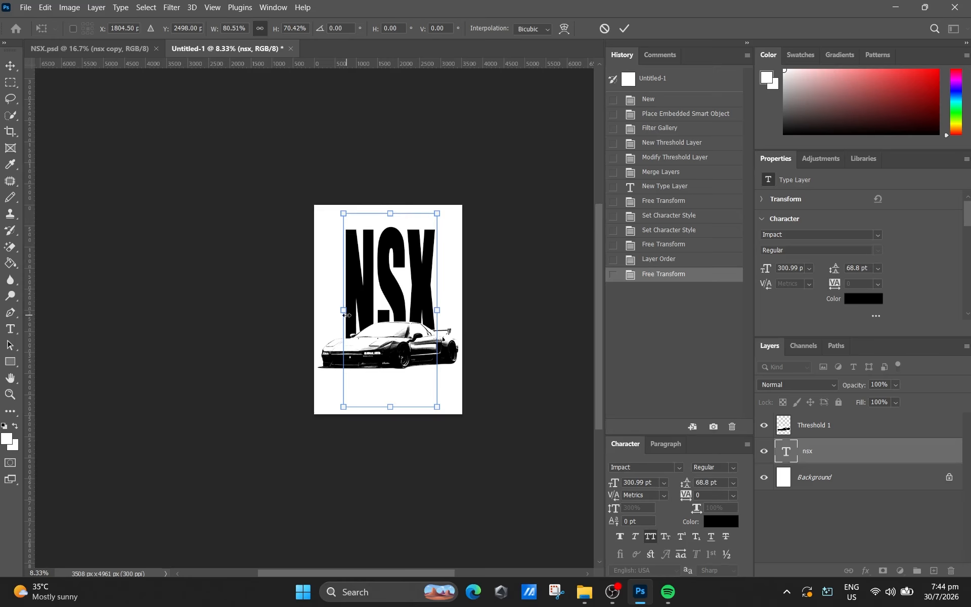
{"action": "left_click_drag", "start_coordinate": [343, 309], "coordinate": [336, 309]}
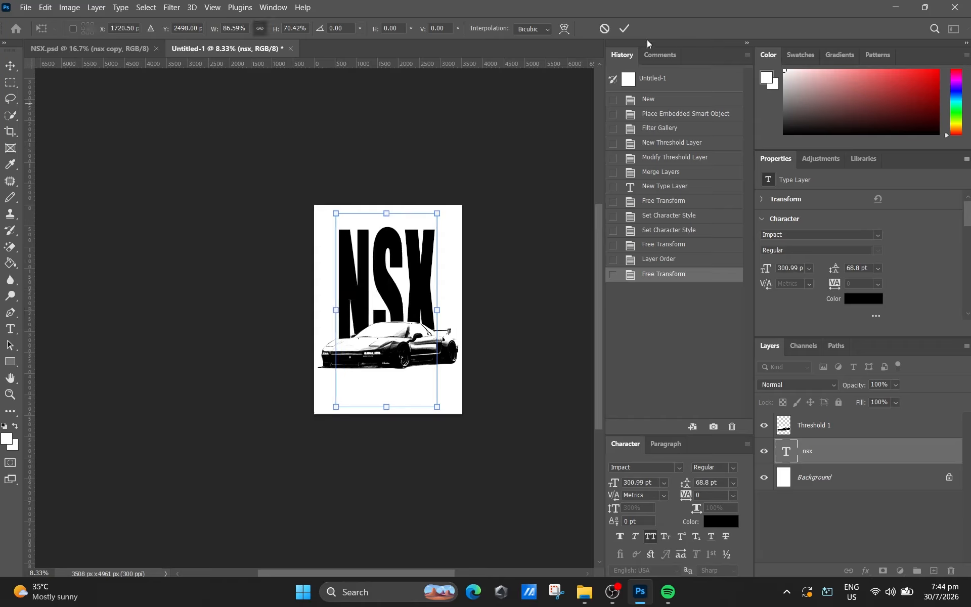
{"action": "left_click", "coordinate": [618, 29]}
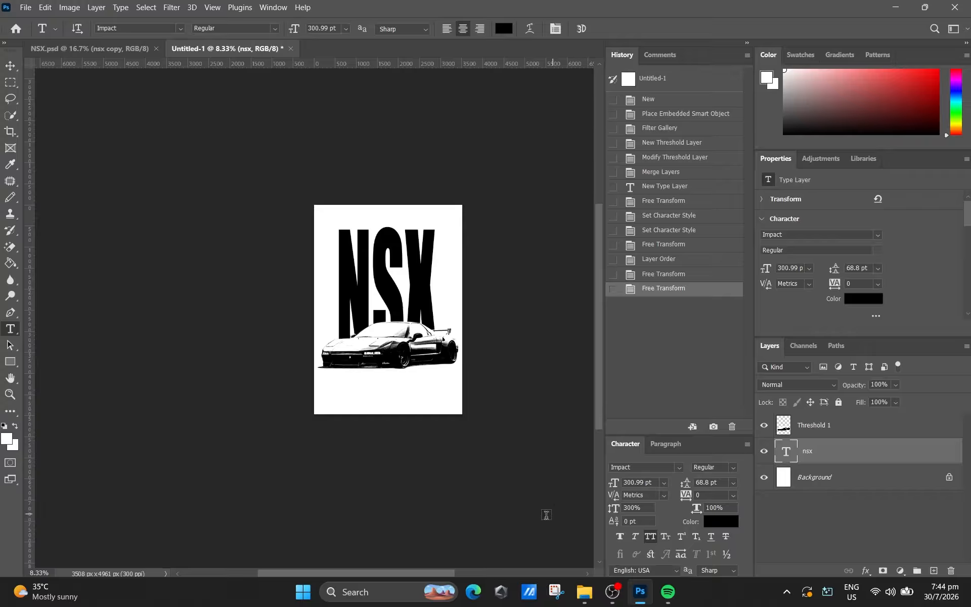
- Duplicate the NSX text layer and place the copy above the car layer
{"action": "left_click", "coordinate": [462, 367], "text": "ctrl"}
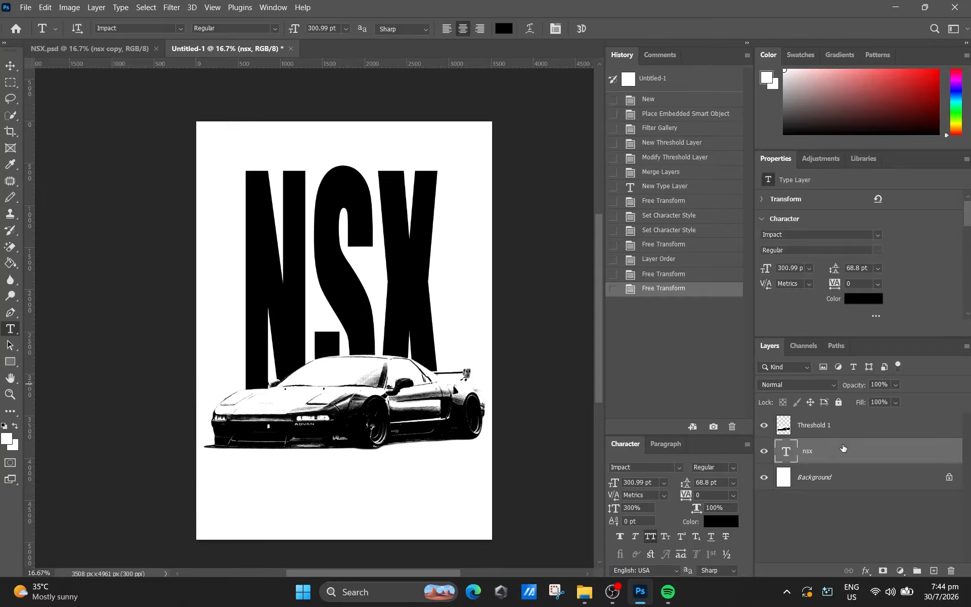
{"action": "left_click_drag", "start_coordinate": [834, 461], "coordinate": [842, 433]}
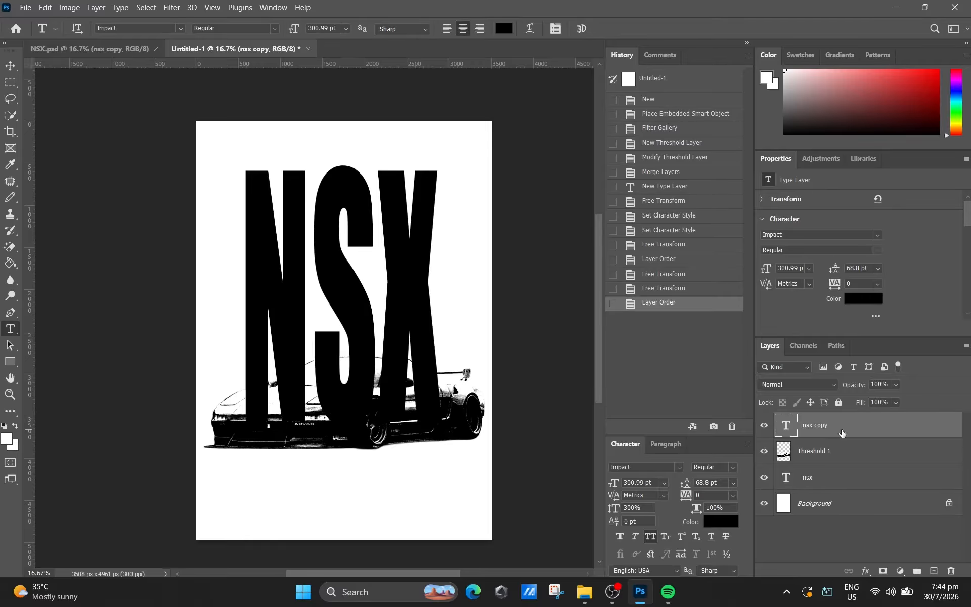
{"action": "left_click", "coordinate": [867, 298]}
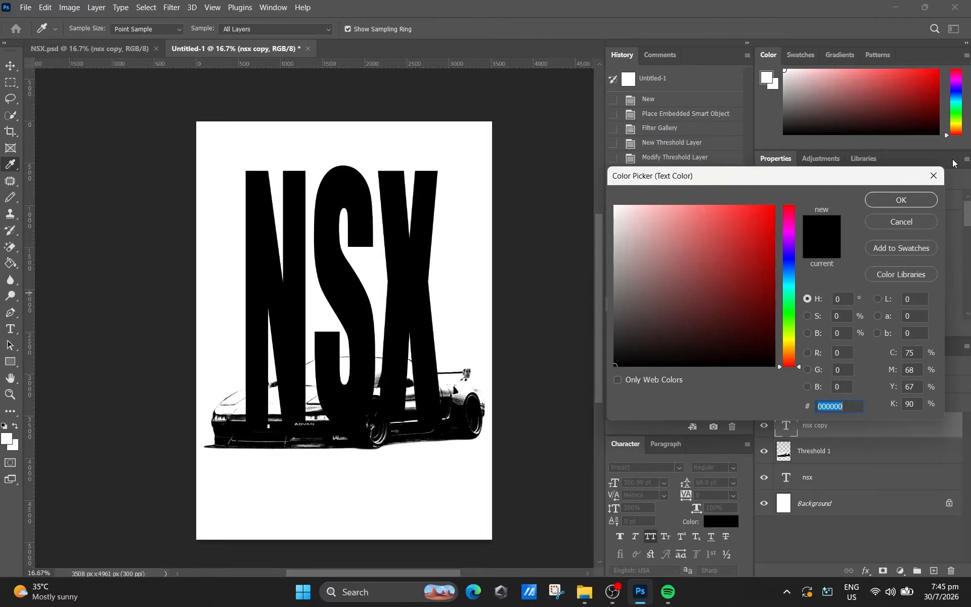
{"action": "left_click", "coordinate": [936, 174]}
- Add a thin red Stroke effect to the copied NSX text layer
{"action": "double_click", "coordinate": [845, 423]}
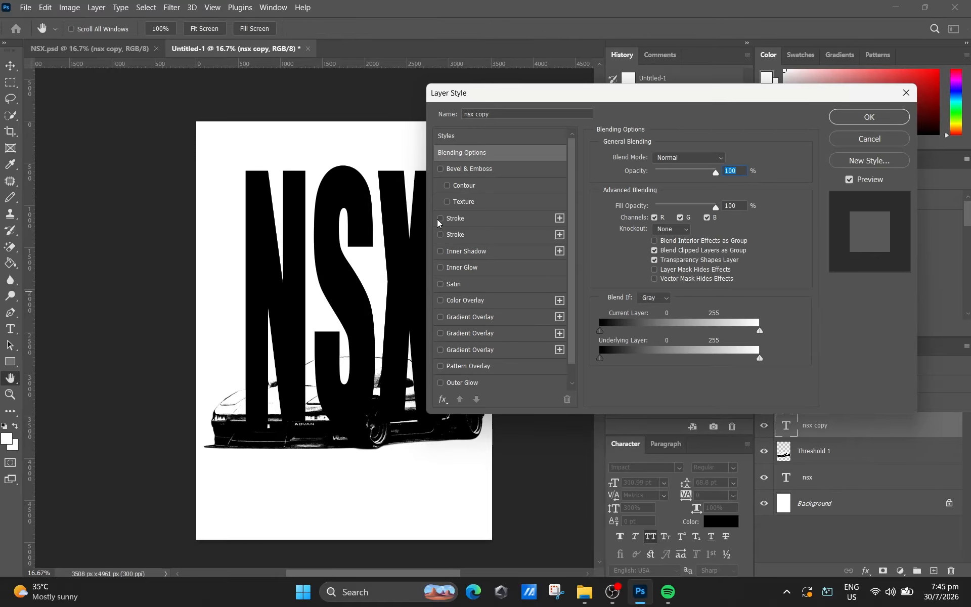
{"action": "left_click", "coordinate": [440, 218]}
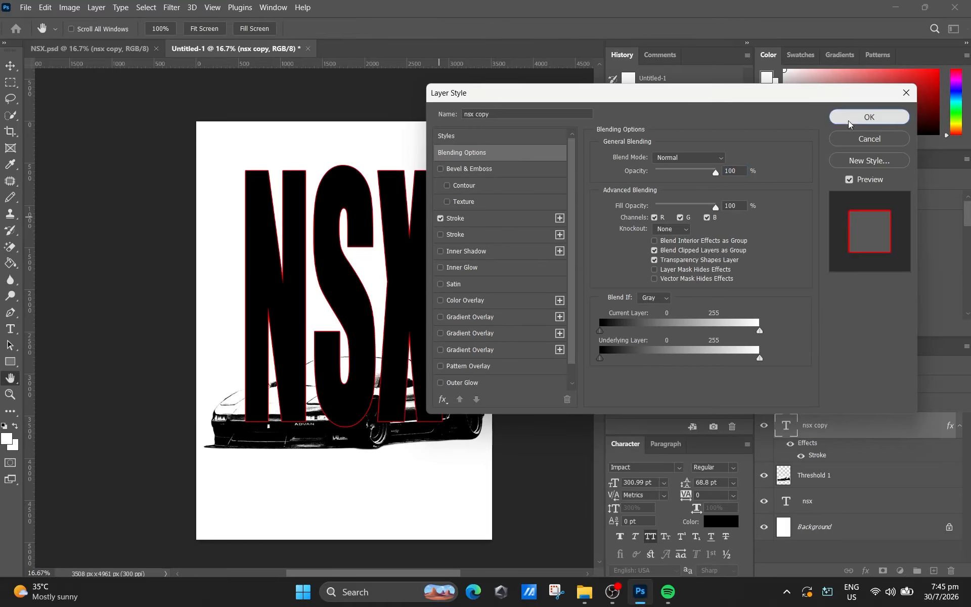
{"action": "left_click", "coordinate": [868, 115]}
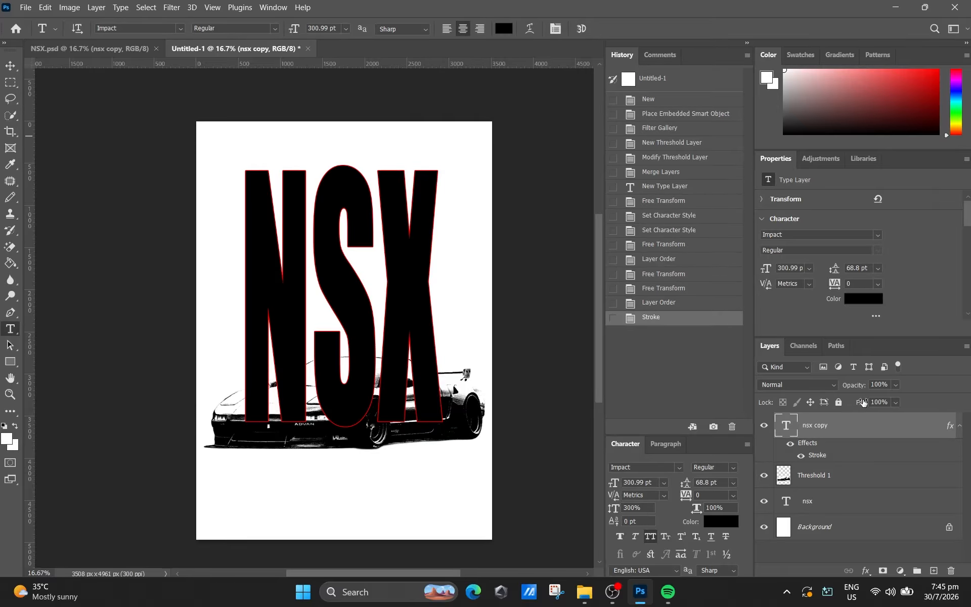
- Set the copied NSX text layer's fill to 0% and clip it to the car layer beneath
{"action": "left_click_drag", "start_coordinate": [863, 402], "coordinate": [678, 416]}
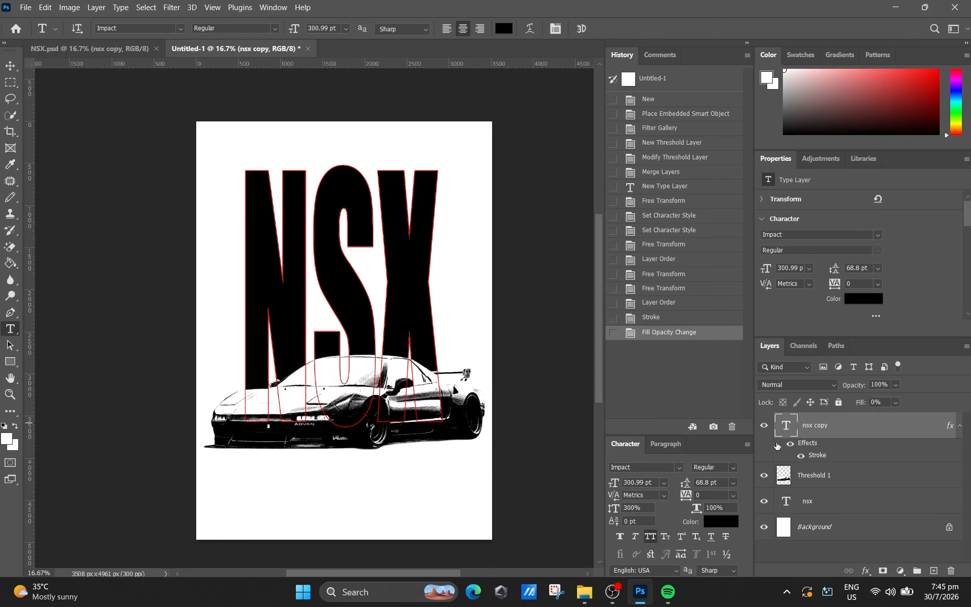
{"action": "left_click", "coordinate": [825, 460], "text": "alt"}
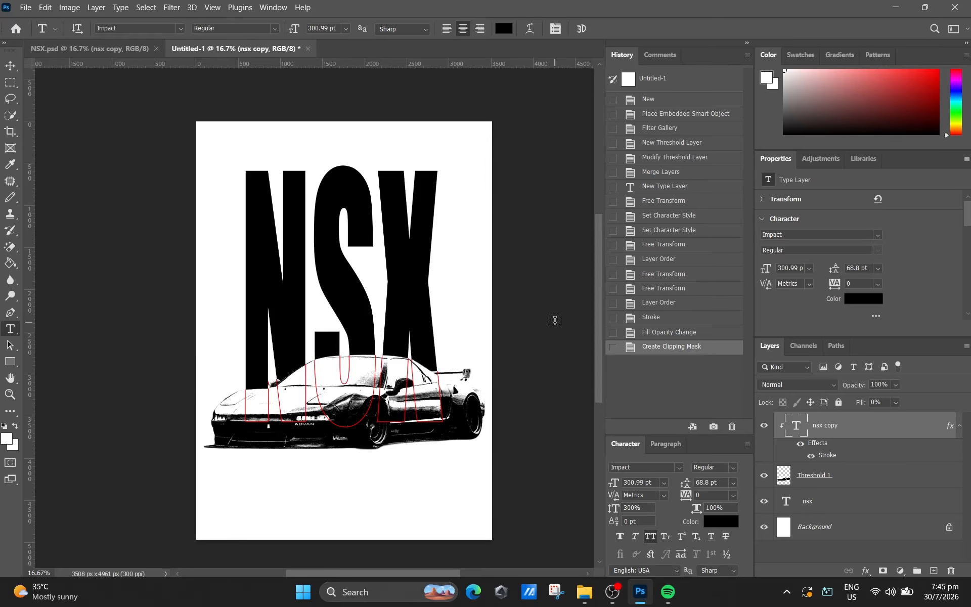
- Place the red Honda logo images.png from the NSX folder, scaled to about 31% in the poster's upper-left corner
{"action": "left_click", "coordinate": [585, 592]}
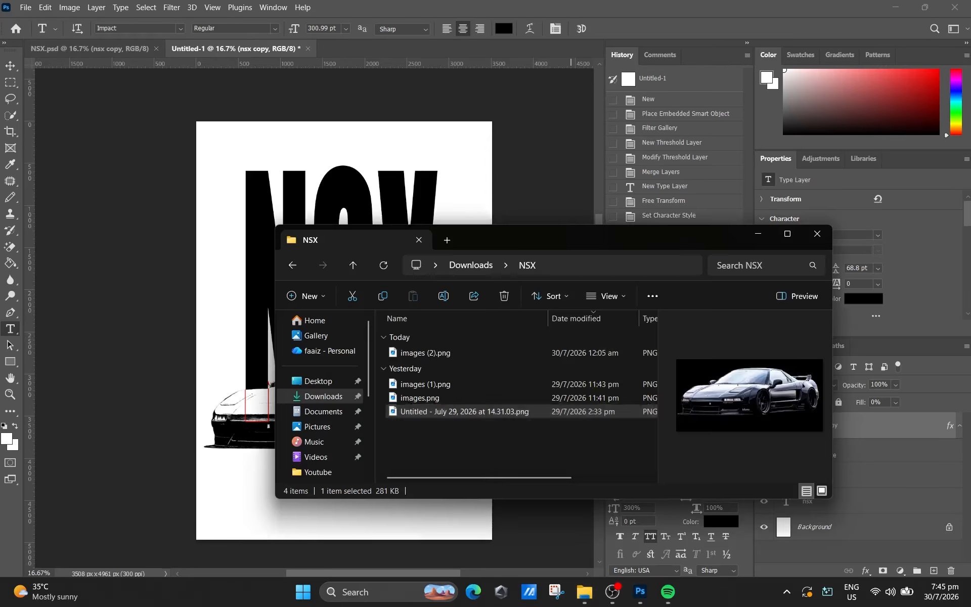
{"action": "left_click", "coordinate": [480, 354]}
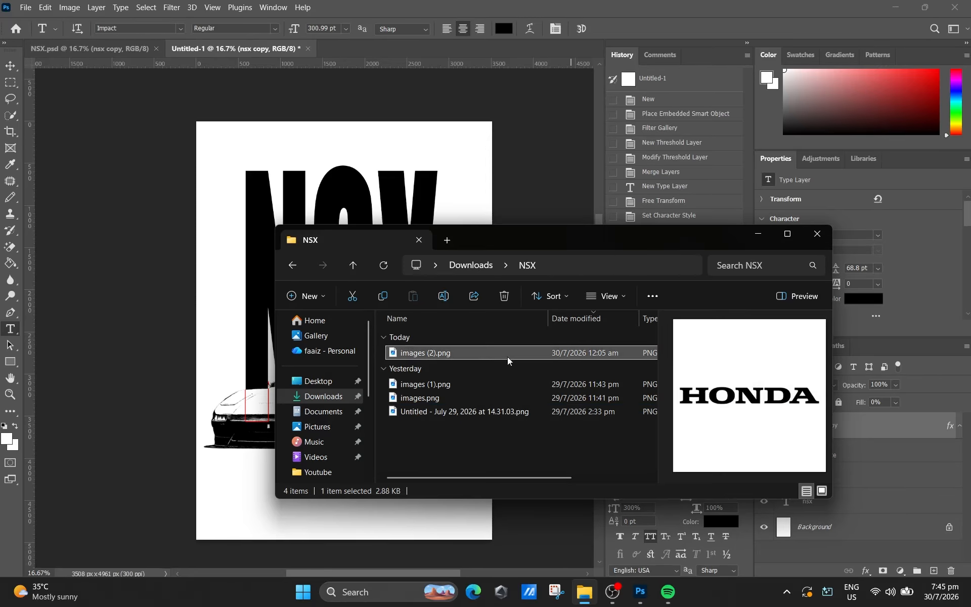
{"action": "left_click", "coordinate": [493, 384]}
{"action": "left_click", "coordinate": [501, 398]}
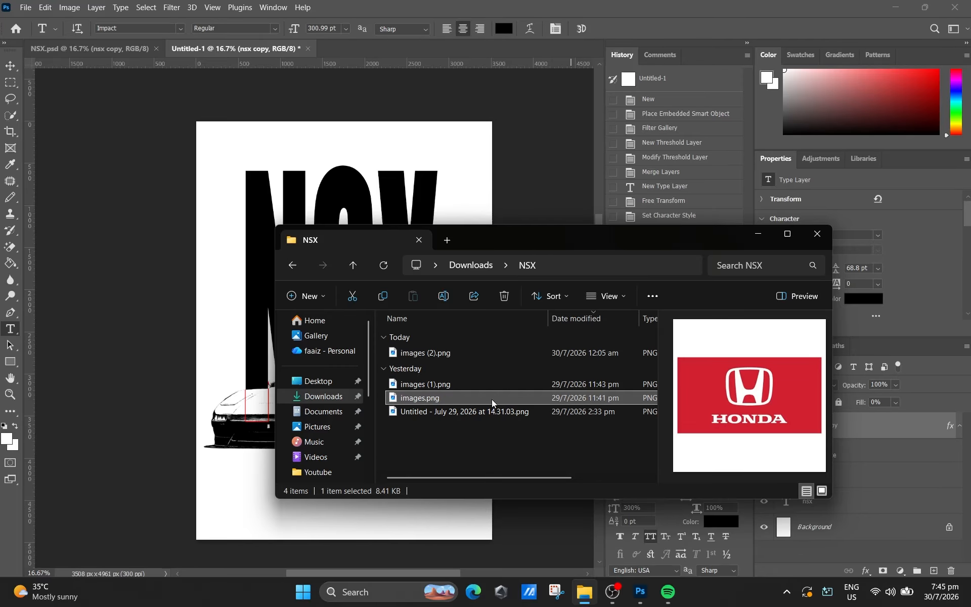
{"action": "left_click_drag", "start_coordinate": [240, 235], "coordinate": [259, 183]}
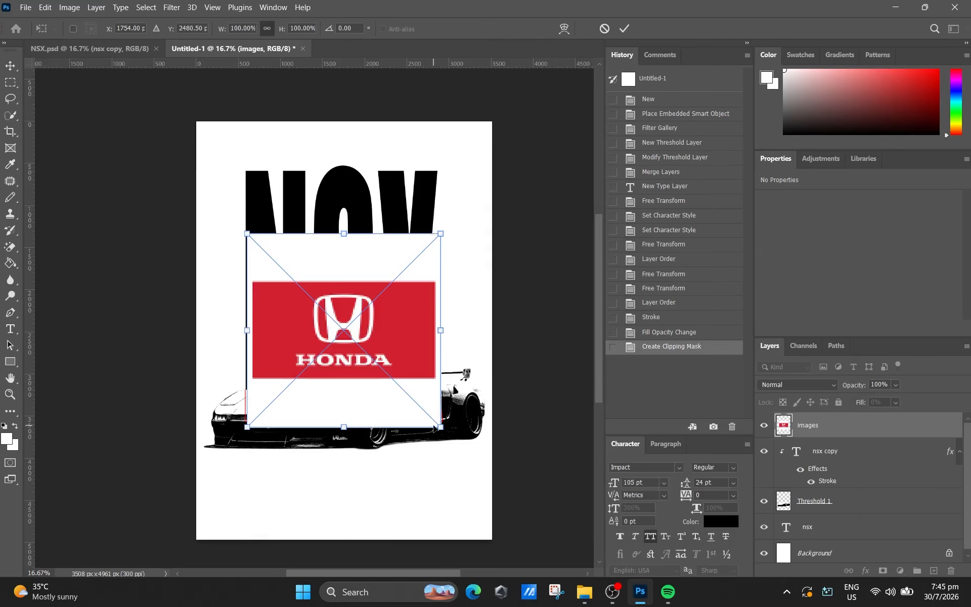
{"action": "left_click_drag", "start_coordinate": [442, 428], "coordinate": [256, 116]}
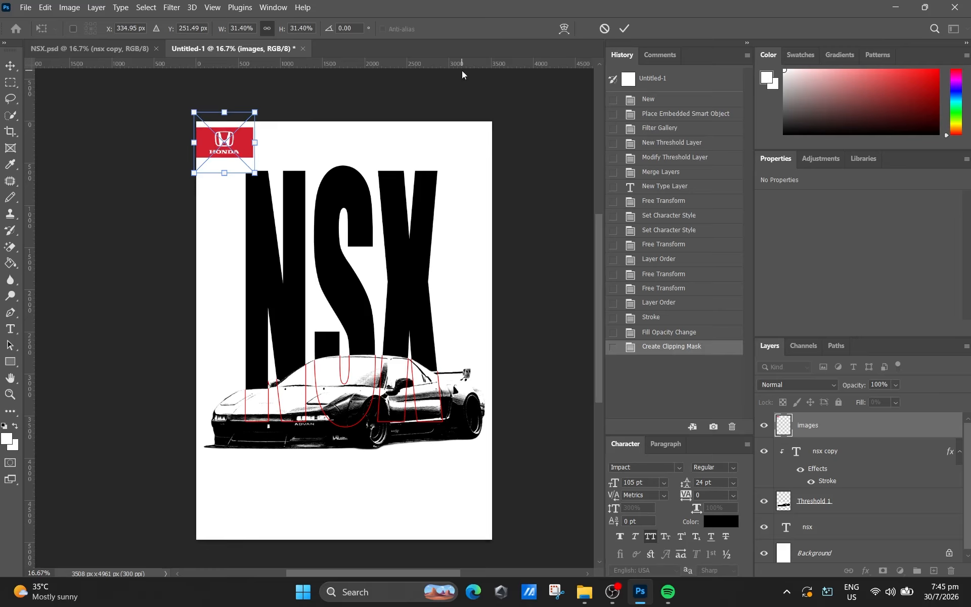
{"action": "left_click", "coordinate": [627, 28]}
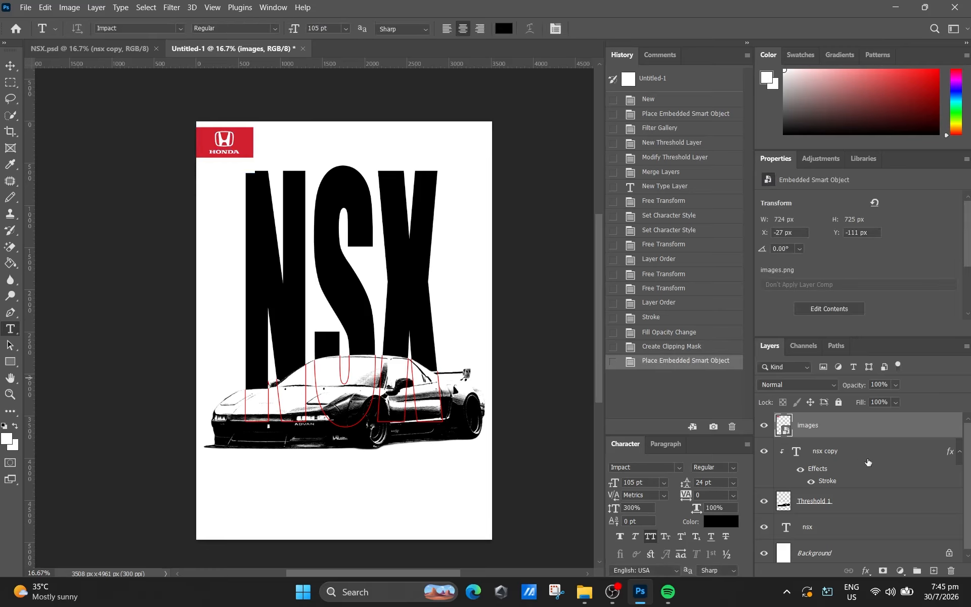
- Move both NSX text layers and the car layer down together to about Y 2300 px
{"action": "left_click", "coordinate": [841, 514]}
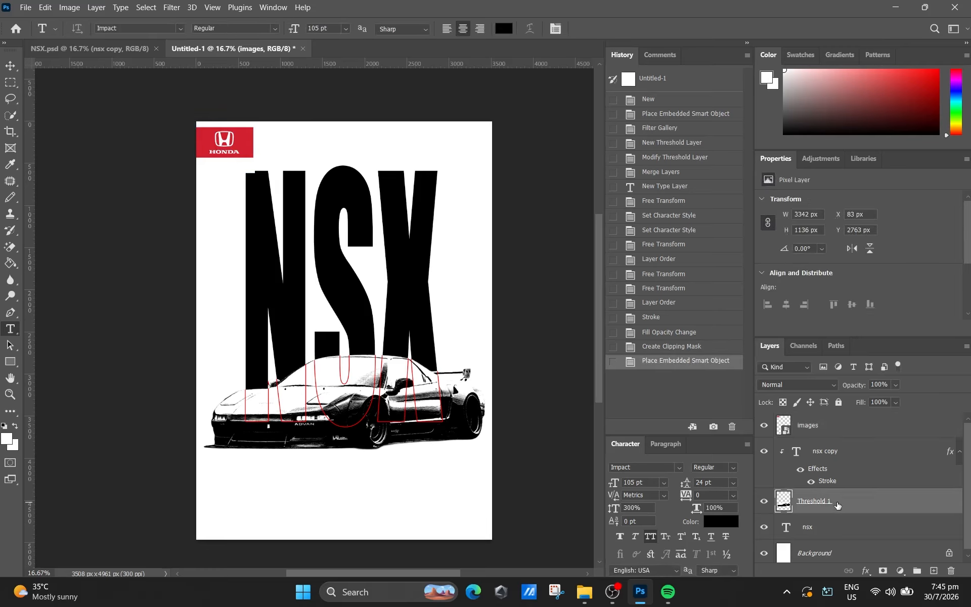
{"action": "left_click", "coordinate": [846, 450]}
{"action": "left_click", "coordinate": [840, 529], "text": "shift"}
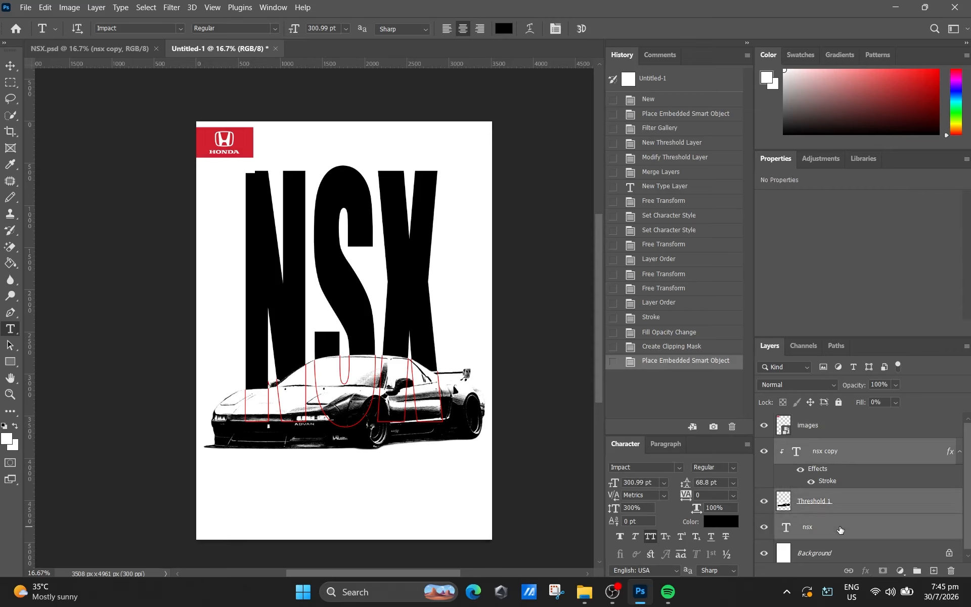
{"action": "key", "text": "ctrl+t"}
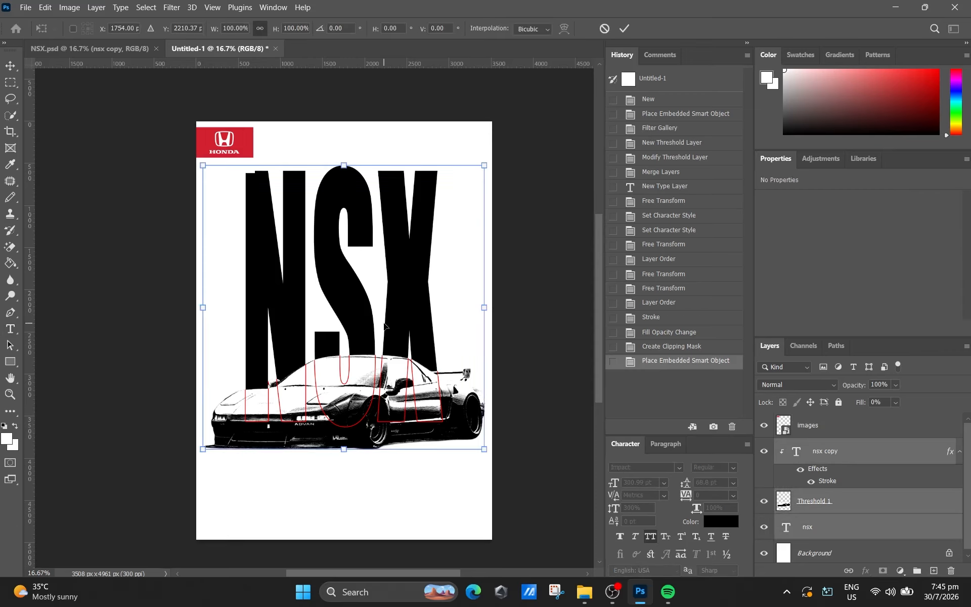
{"action": "key", "text": "Down"}
{"action": "key", "text": "Down"}
{"action": "key", "text": "Down"}
{"action": "key", "text": "Down"}
{"action": "key", "text": "Down"}
{"action": "key", "text": "Down"}
{"action": "key", "text": "Down"}
{"action": "key", "text": "Down"}
{"action": "key", "text": "Down"}
{"action": "key", "text": "Down"}
{"action": "key", "text": "Down"}
{"action": "key", "text": "Down"}
{"action": "key", "text": "Down"}
{"action": "key", "text": "Down"}
{"action": "key", "text": "Down"}
{"action": "key", "text": "Down"}
{"action": "key", "text": "Down"}
{"action": "key", "text": "Down"}
{"action": "key", "text": "Down"}
{"action": "key", "text": "Down"}
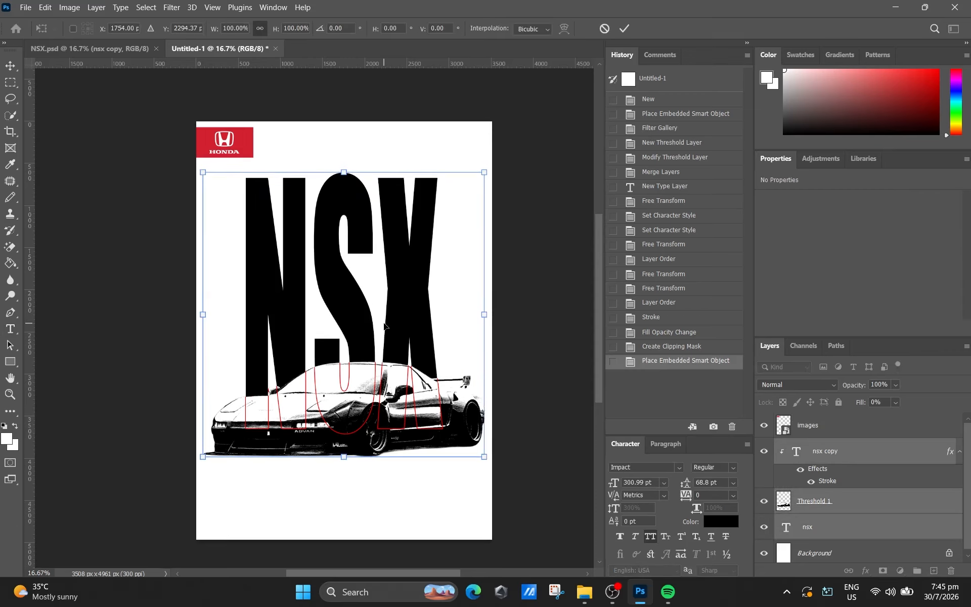
{"action": "key", "text": "Down"}
{"action": "key", "text": "Down"}
{"action": "key", "text": "Down"}
{"action": "key", "text": "Down"}
{"action": "key", "text": "Down"}
{"action": "key", "text": "Down"}
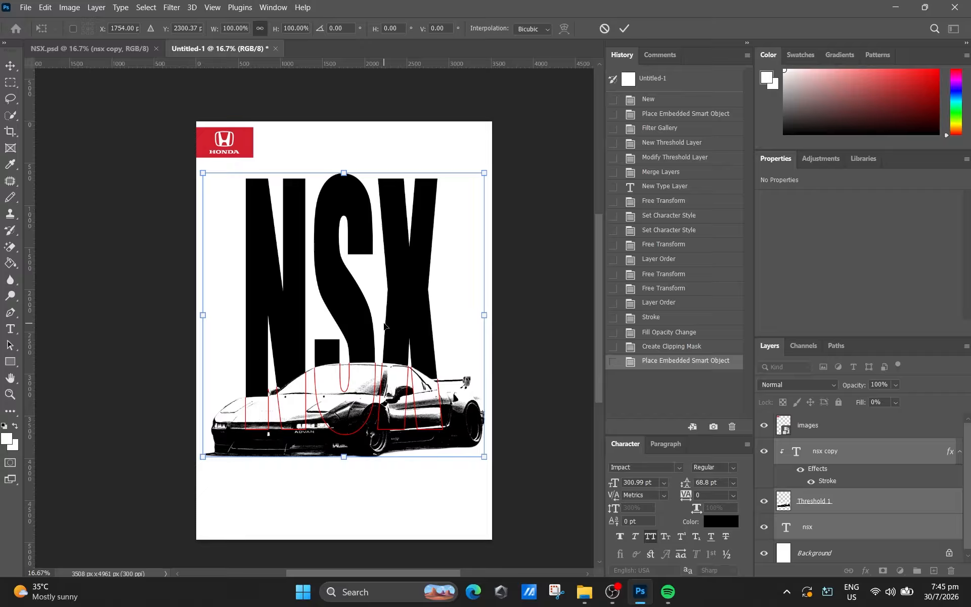
{"action": "left_click", "coordinate": [626, 28]}
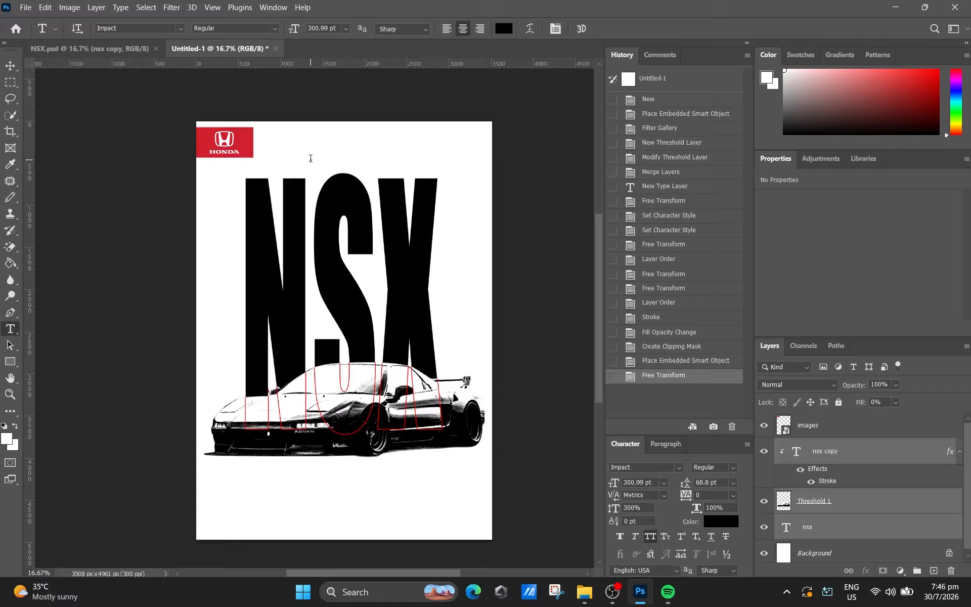
- Add the red text ホンダ above the NSX lettering, using the Kozuka Gothic Pr6N font in style B
{"action": "left_click_drag", "start_coordinate": [299, 133], "coordinate": [405, 163]}
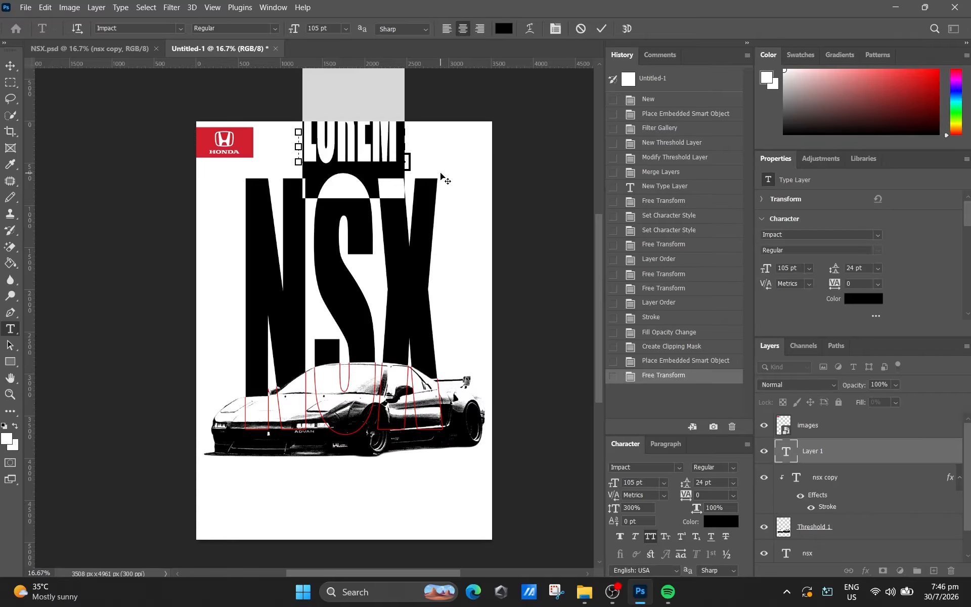
{"action": "left_click", "coordinate": [878, 235]}
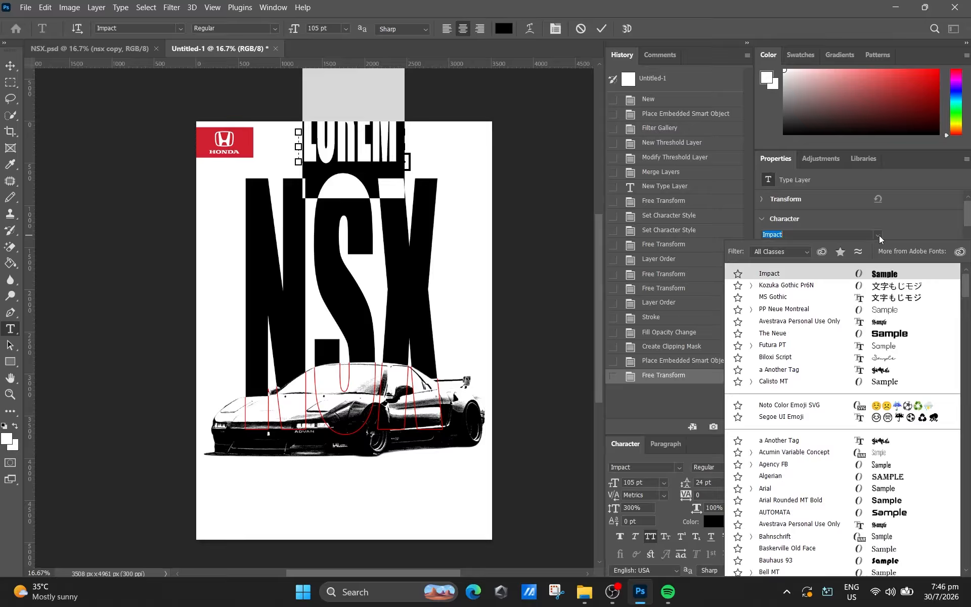
{"action": "left_click", "coordinate": [876, 285]}
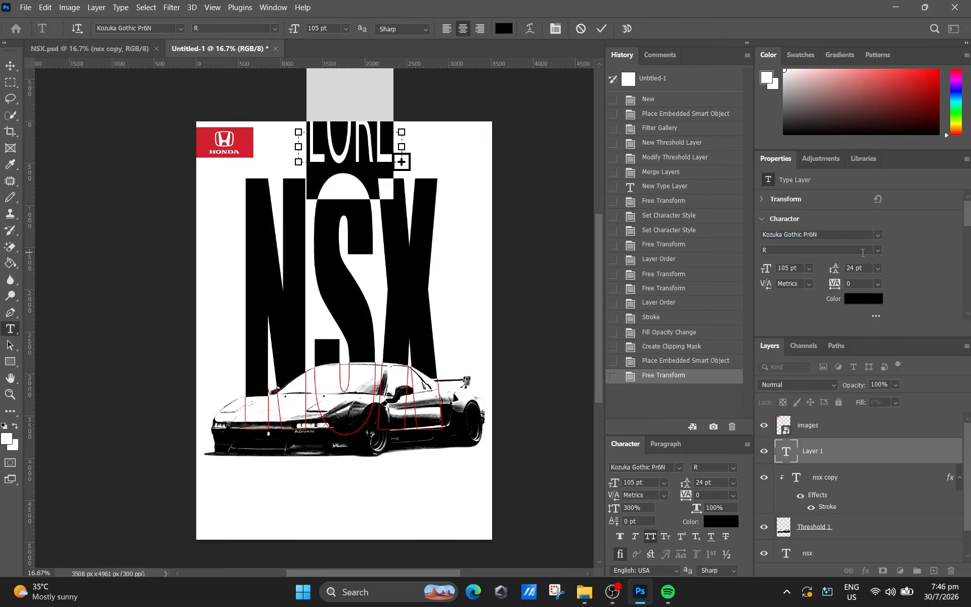
{"action": "left_click", "coordinate": [881, 254]}
{"action": "left_click", "coordinate": [836, 278]}
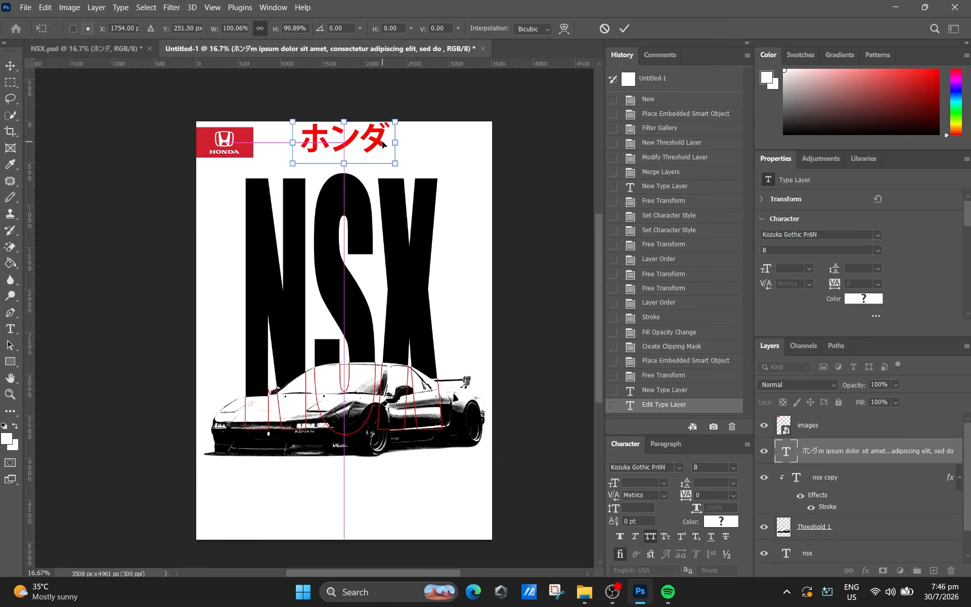
- Move the ホンダ text down to about Y 312 px, keeping it horizontally centred on the poster
{"action": "key", "text": "Down"}
{"action": "key", "text": "Down"}
{"action": "key", "text": "Down"}
{"action": "key", "text": "Down"}
{"action": "key", "text": "Down"}
{"action": "key", "text": "Down"}
{"action": "key", "text": "Down"}
{"action": "key", "text": "Down"}
{"action": "key", "text": "Down"}
{"action": "key", "text": "Down"}
{"action": "key", "text": "Down"}
{"action": "key", "text": "Down"}
{"action": "key", "text": "Down"}
{"action": "key", "text": "Down"}
{"action": "key", "text": "Down"}
{"action": "key", "text": "Down"}
{"action": "key", "text": "Down"}
{"action": "key", "text": "Down"}
{"action": "key", "text": "Down"}
{"action": "key", "text": "Down"}
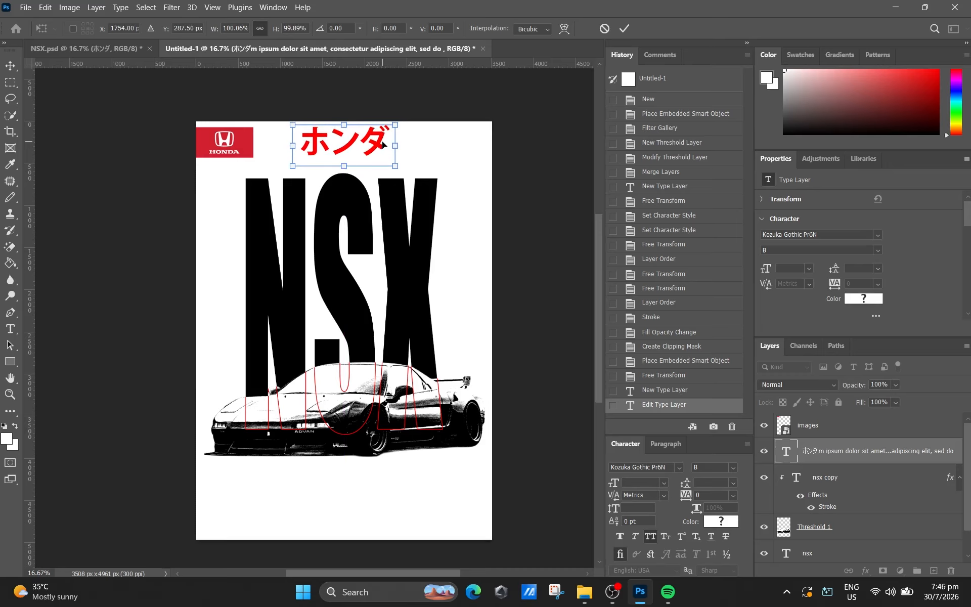
{"action": "key", "text": "Down"}
{"action": "key", "text": "Down"}
{"action": "key", "text": "Down"}
{"action": "key", "text": "Down"}
{"action": "key", "text": "Down"}
{"action": "key", "text": "Down"}
{"action": "key", "text": "Down"}
{"action": "key", "text": "Down"}
{"action": "key", "text": "Down"}
{"action": "key", "text": "Down"}
{"action": "key", "text": "Down"}
{"action": "key", "text": "Down"}
{"action": "key", "text": "Down"}
{"action": "key", "text": "Down"}
{"action": "key", "text": "Down"}
{"action": "key", "text": "Down"}
{"action": "key", "text": "Down"}
{"action": "key", "text": "Down"}
{"action": "key", "text": "Down"}
{"action": "key", "text": "Down"}
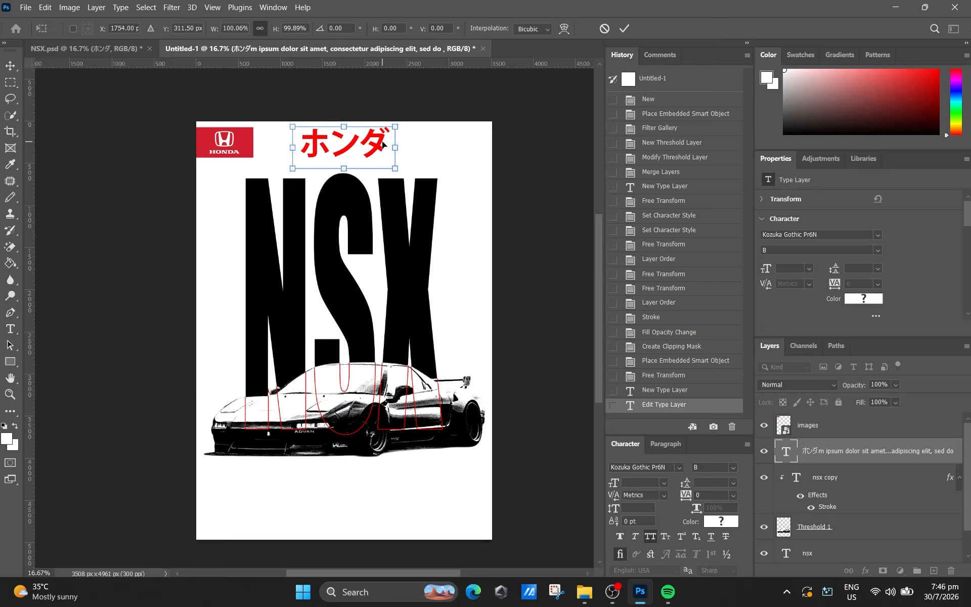
{"action": "left_click", "coordinate": [624, 28]}
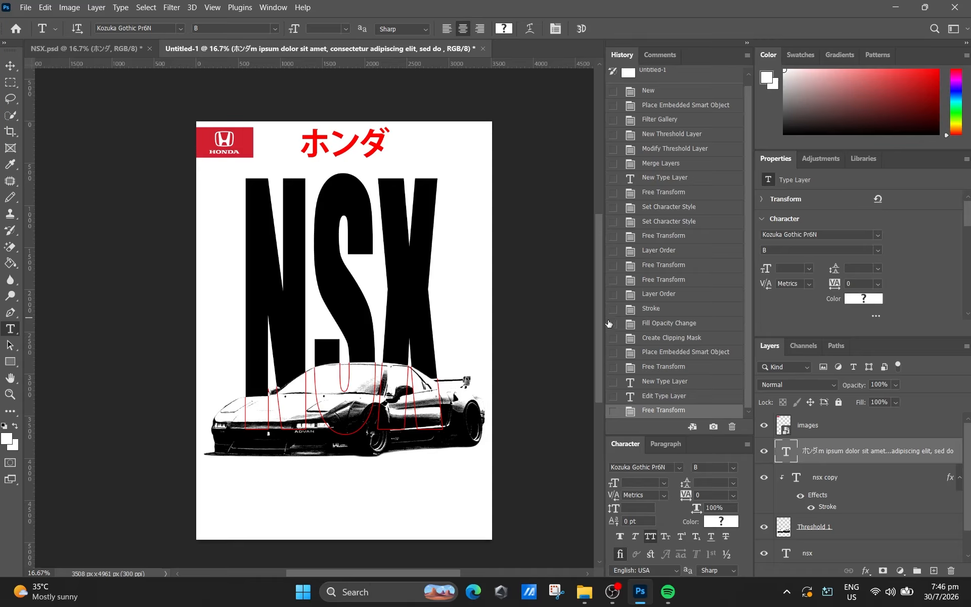
- Place the black star images (1).png from the NSX folder, scaled to about 17% in the white area below the car
{"action": "left_click_drag", "start_coordinate": [597, 311], "coordinate": [594, 336]}
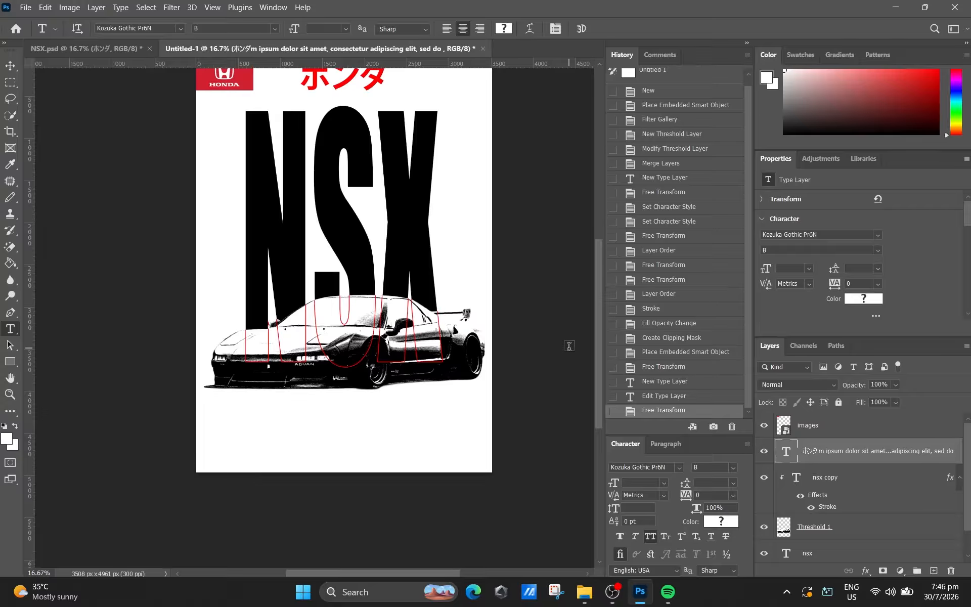
{"action": "left_click", "coordinate": [586, 592]}
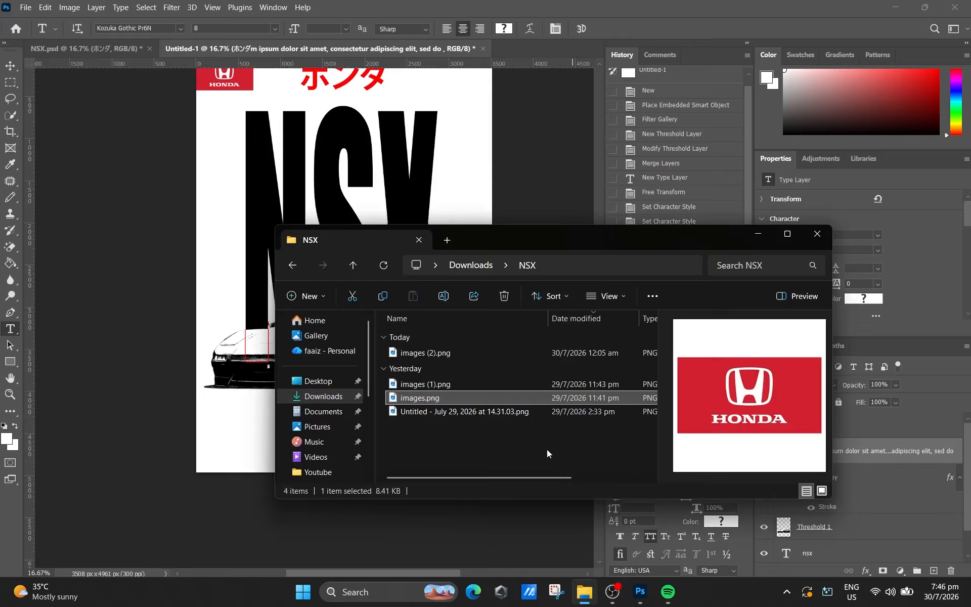
{"action": "left_click", "coordinate": [438, 384]}
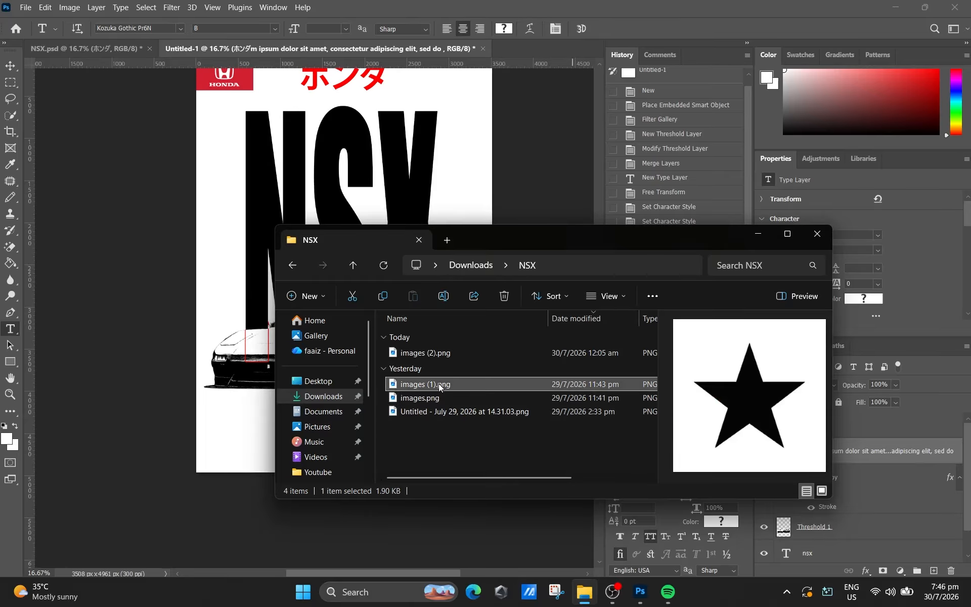
{"action": "left_click_drag", "start_coordinate": [438, 383], "coordinate": [450, 416]}
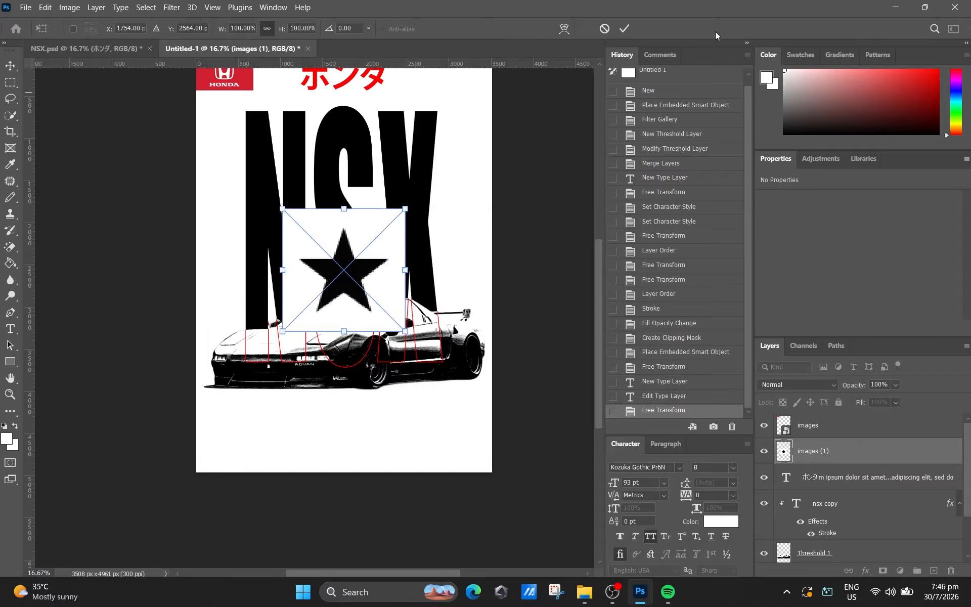
{"action": "left_click_drag", "start_coordinate": [280, 207], "coordinate": [336, 434]}
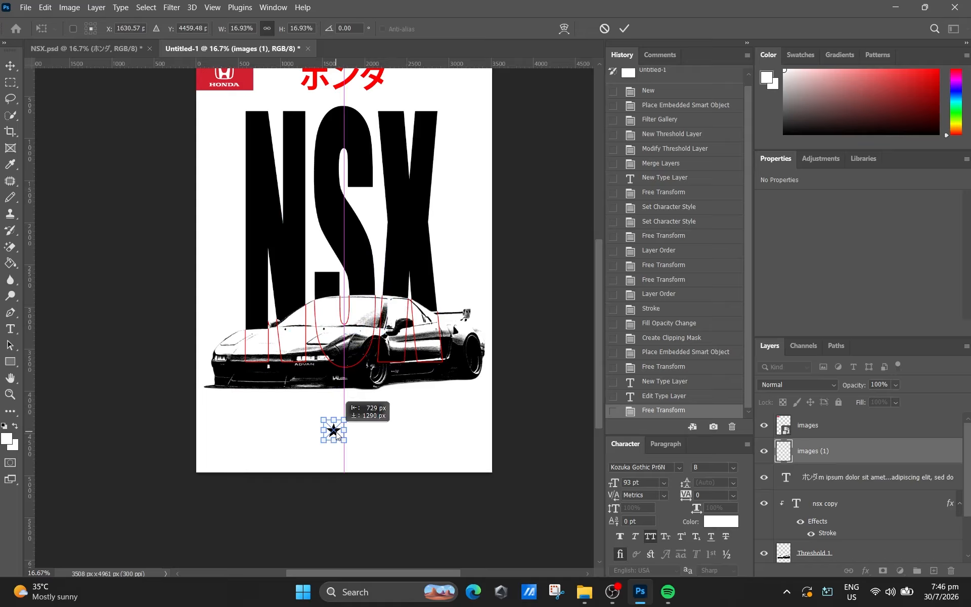
{"action": "left_click", "coordinate": [624, 29]}
- Place the black HONDA wordmark images (2).png from the NSX folder, scaled to about 31% in the poster's lower-left corner
{"action": "left_click", "coordinate": [585, 602]}
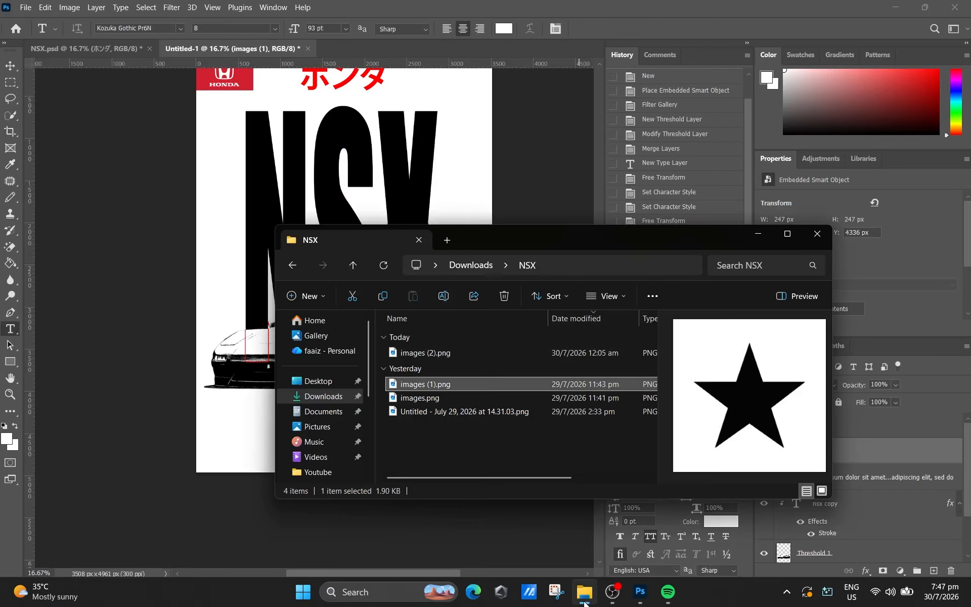
{"action": "left_click", "coordinate": [444, 399]}
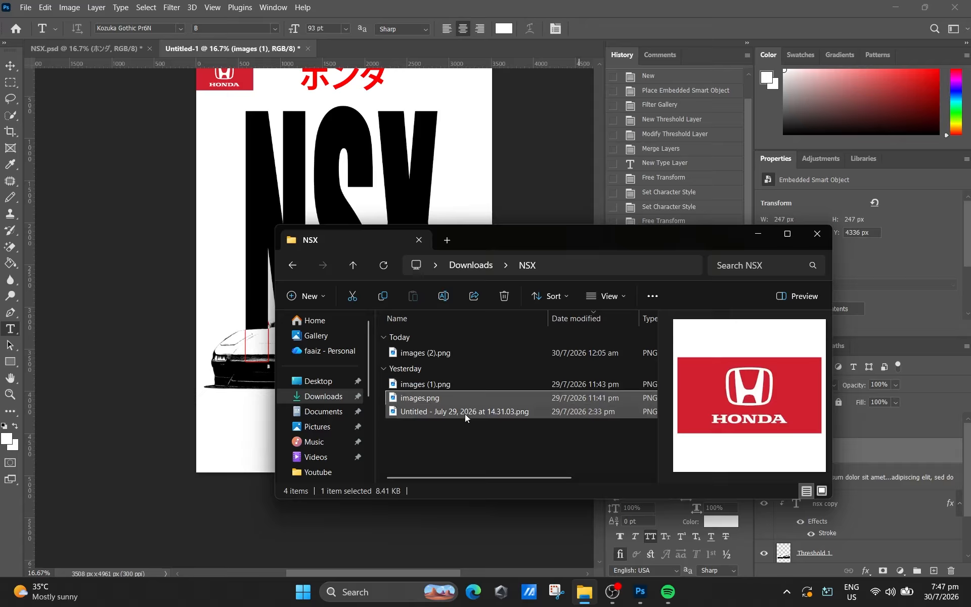
{"action": "left_click", "coordinate": [464, 414]}
{"action": "left_click", "coordinate": [447, 356]}
{"action": "left_click_drag", "start_coordinate": [447, 357], "coordinate": [213, 284]}
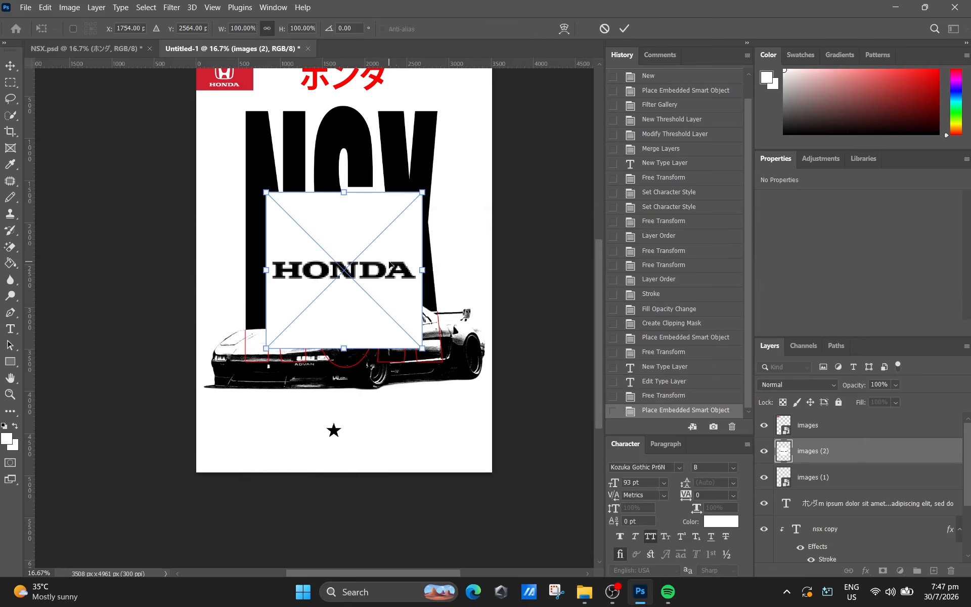
{"action": "left_click_drag", "start_coordinate": [266, 197], "coordinate": [219, 450]}
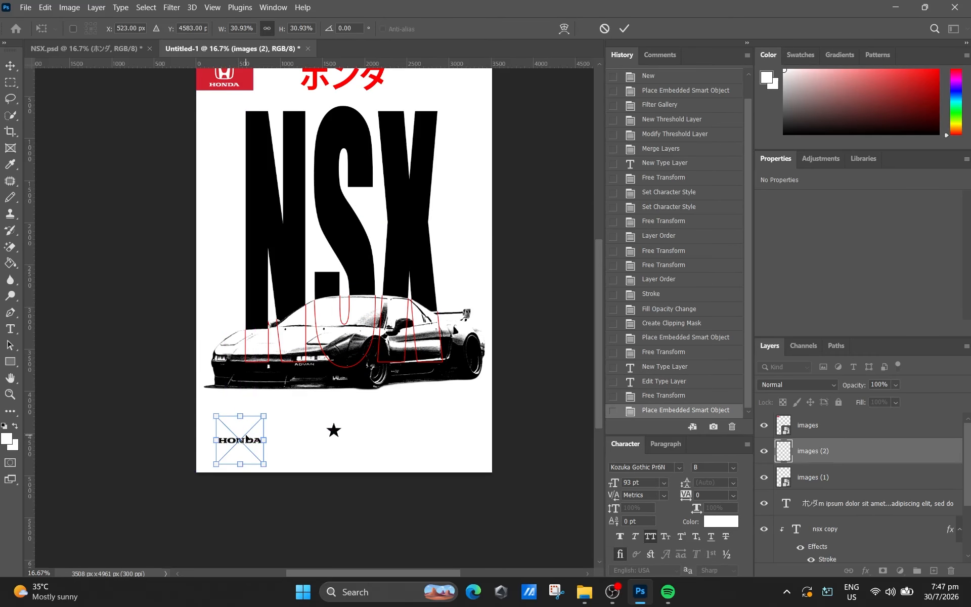
{"action": "left_click", "coordinate": [621, 30]}
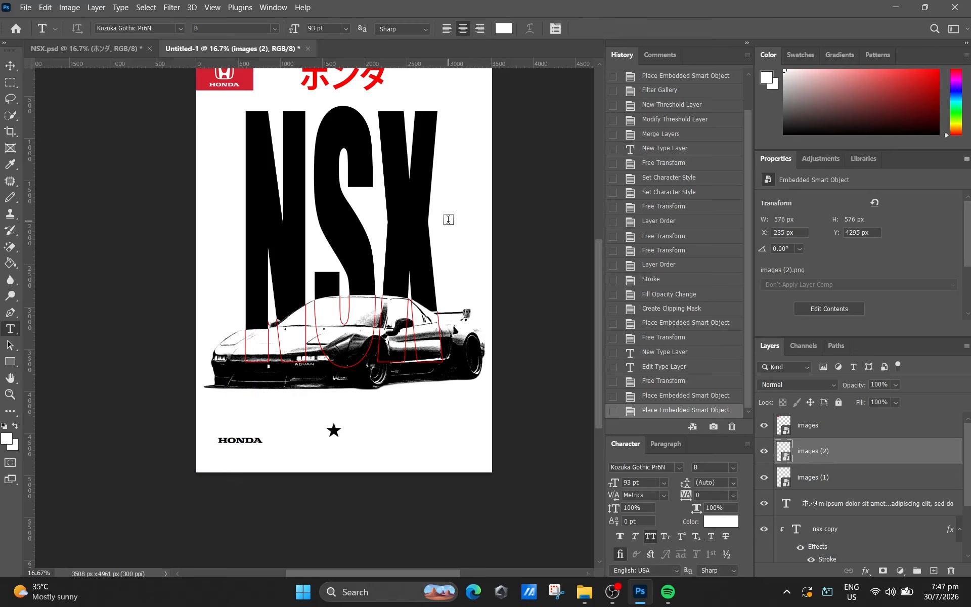
- Move the star straight down to about Y 4747 px, near the poster's lower edge
{"action": "scroll", "coordinate": [448, 219], "scroll_direction": "up", "scroll_amount": 3}
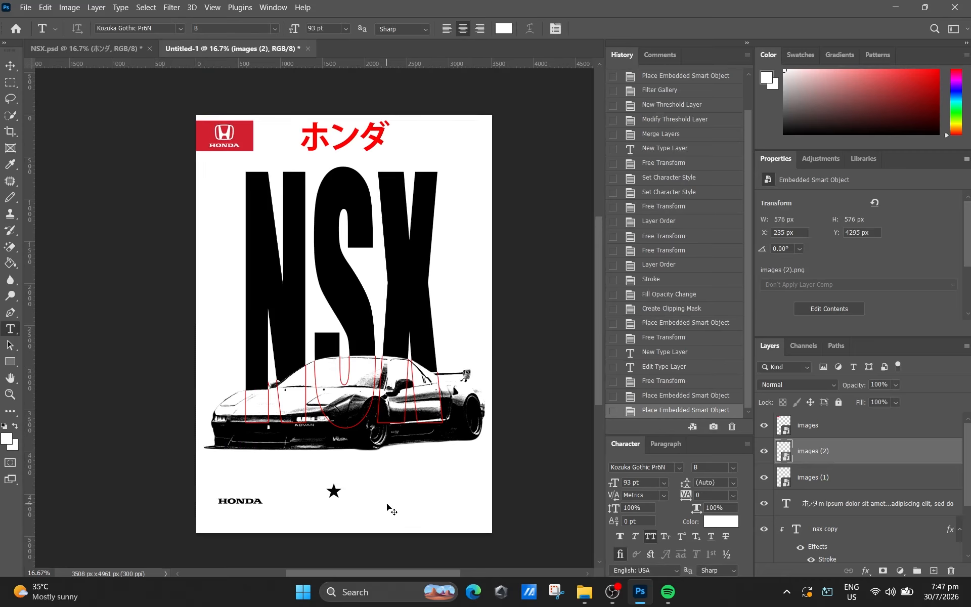
{"action": "key", "text": "ctrl+t"}
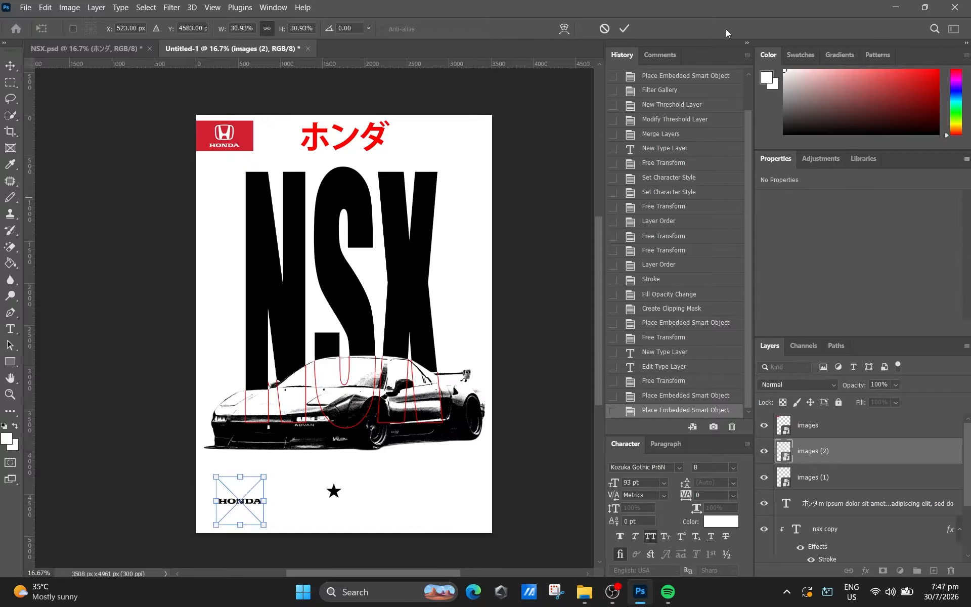
{"action": "left_click", "coordinate": [624, 29]}
{"action": "left_click", "coordinate": [850, 424]}
{"action": "left_click", "coordinate": [842, 474]}
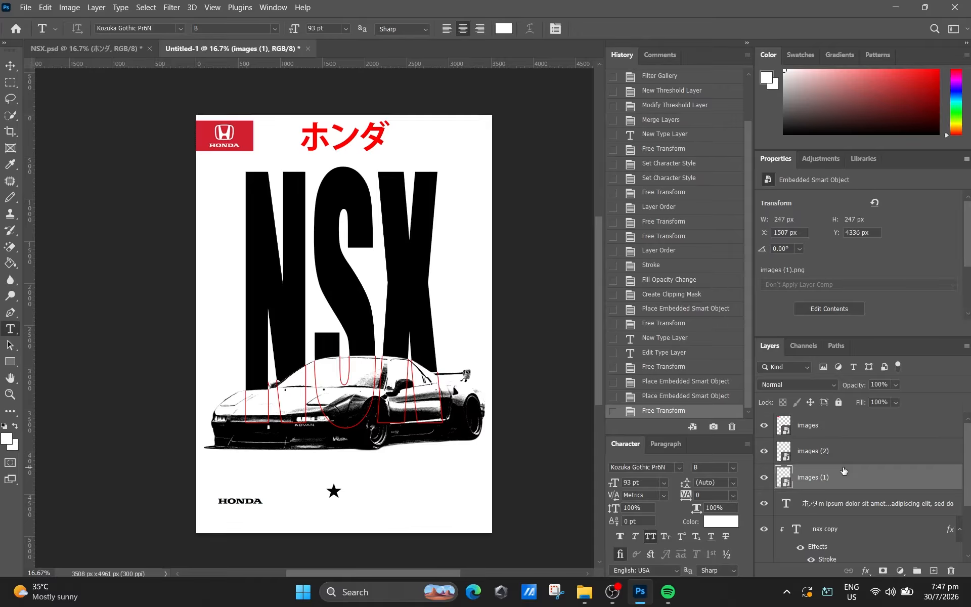
{"action": "key", "text": "ctrl+t"}
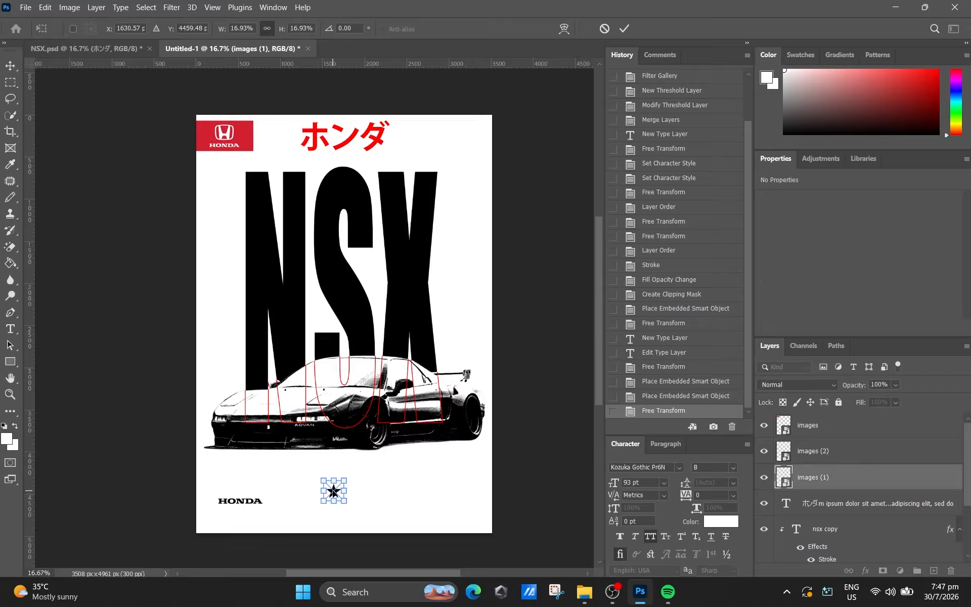
{"action": "left_click_drag", "start_coordinate": [334, 492], "coordinate": [333, 516]}
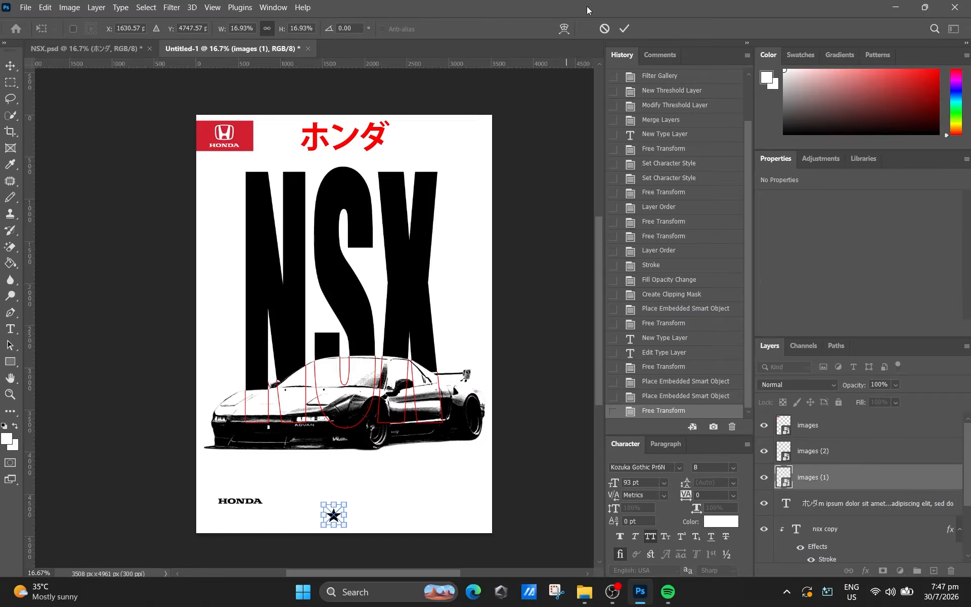
{"action": "left_click", "coordinate": [624, 28]}
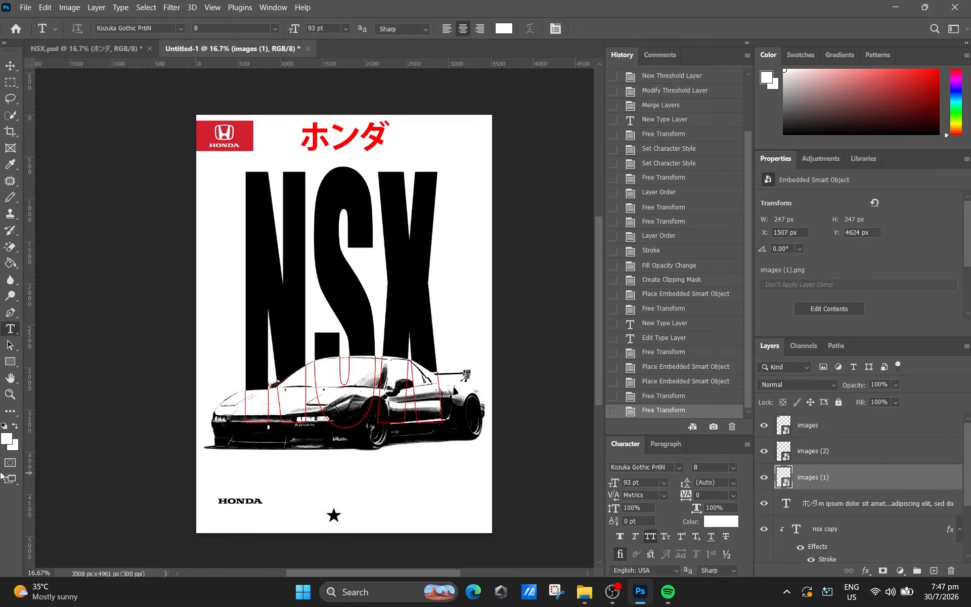
- Move the black HONDA wordmark to about X 371 px, Y 4747 px, level with the star
{"action": "left_click", "coordinate": [818, 450]}
{"action": "left_click", "coordinate": [838, 436]}
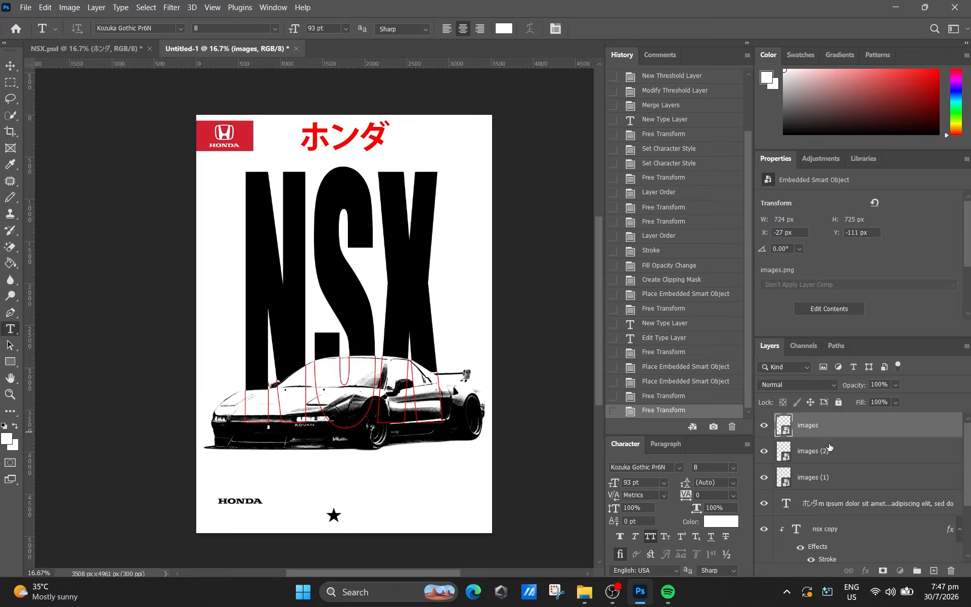
{"action": "left_click", "coordinate": [829, 448]}
{"action": "key", "text": "ctrl+t"}
{"action": "left_click_drag", "start_coordinate": [240, 501], "coordinate": [227, 514]}
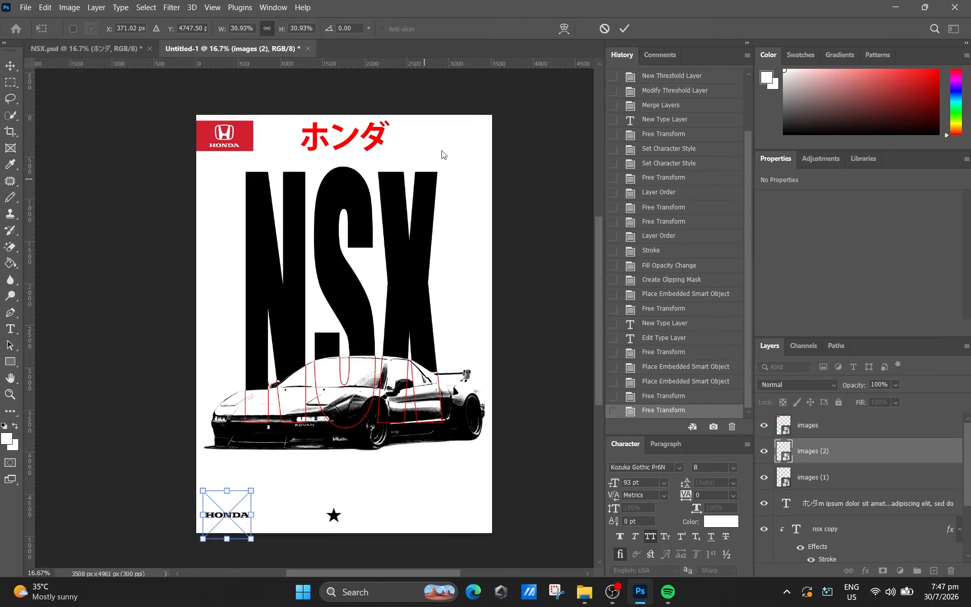
{"action": "left_click", "coordinate": [624, 28]}
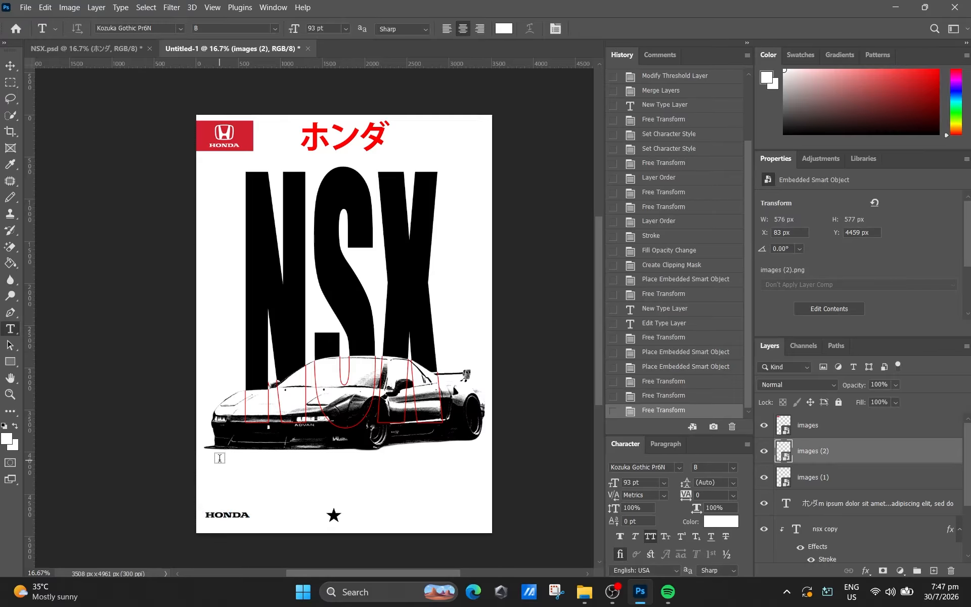
{"action": "left_click", "coordinate": [214, 458]}
{"action": "key", "text": "ctrl"}
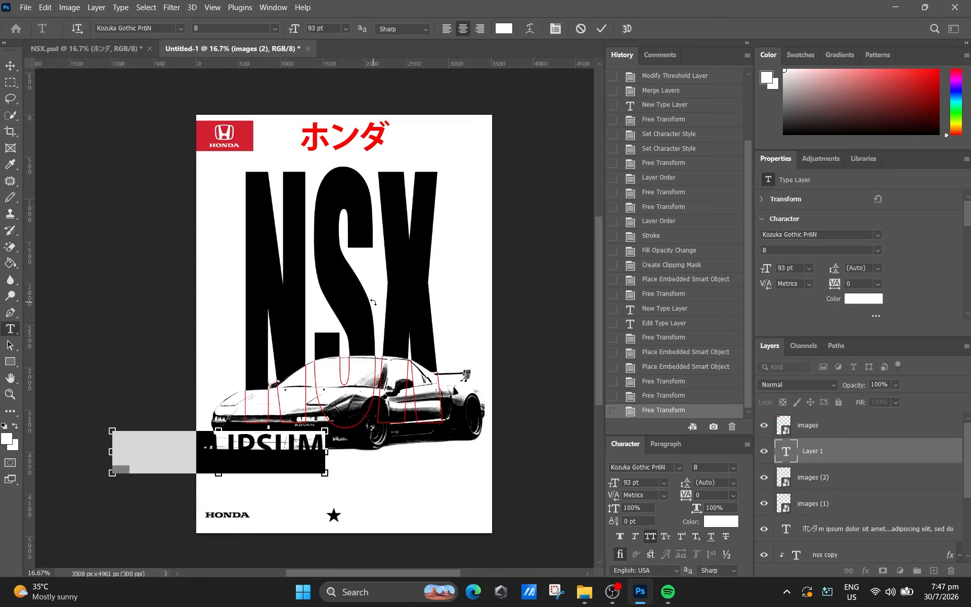
{"action": "left_click", "coordinate": [581, 28]}
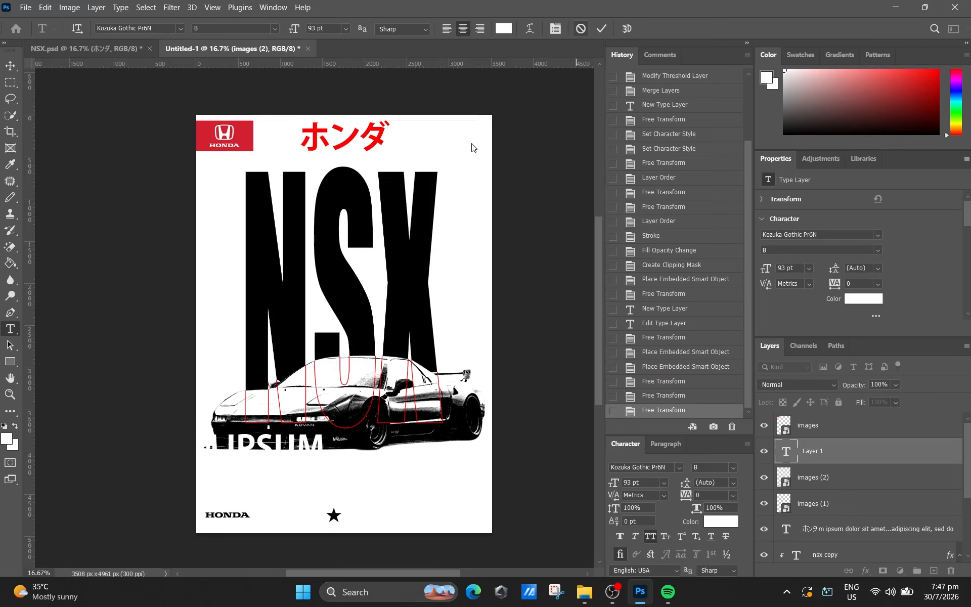
- Add a centred black paragraph describing the Honda NSX below the car, in Acumin Variable Concept at about 13 pt
{"action": "left_click_drag", "start_coordinate": [224, 460], "coordinate": [455, 494]}
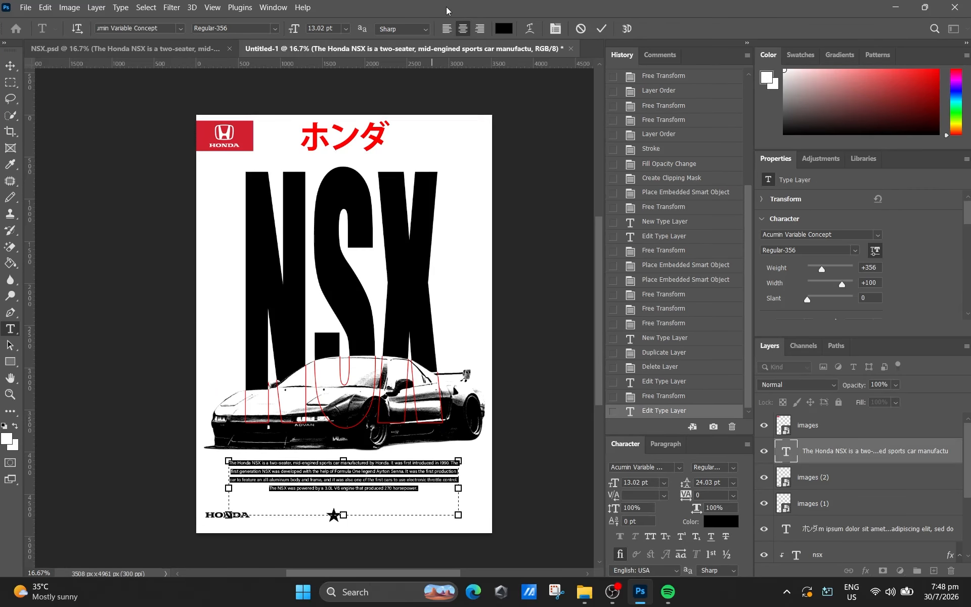
{"action": "left_click", "coordinate": [502, 28]}
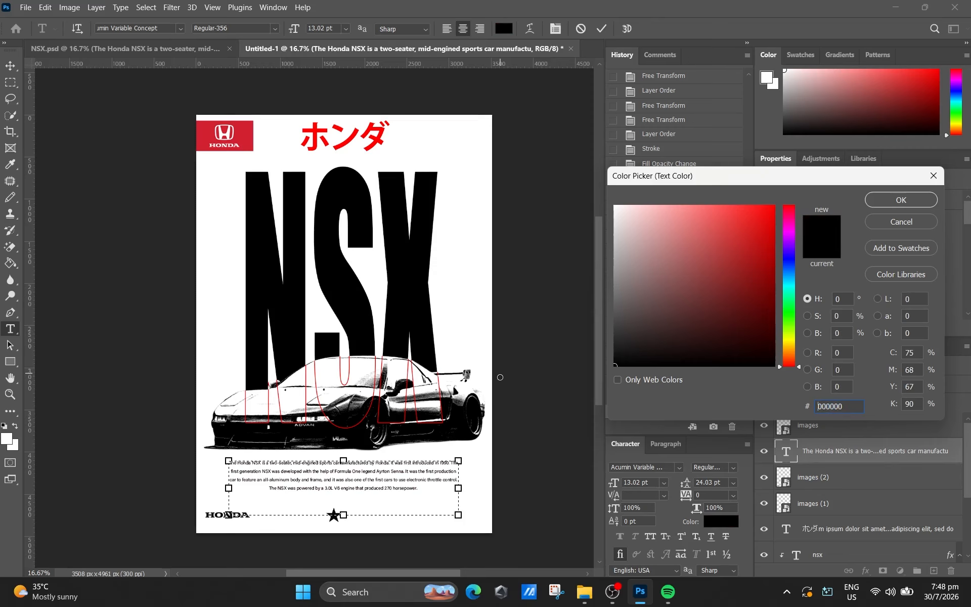
{"action": "left_click", "coordinate": [909, 205]}
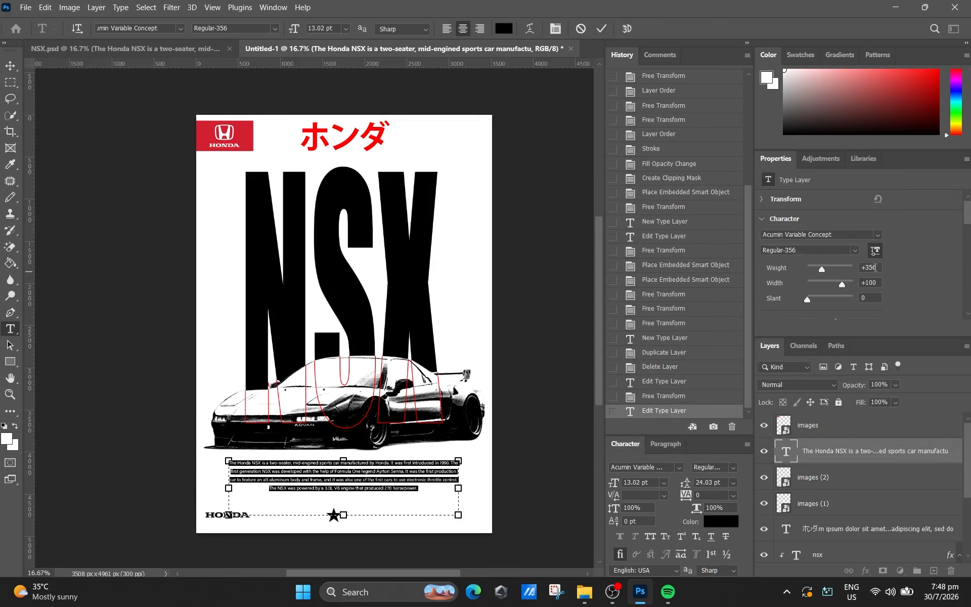
- Set the NSX paragraph's font weight to 800, width to 102 and slant to 5
{"action": "left_click_drag", "start_coordinate": [825, 270], "coordinate": [846, 266]}
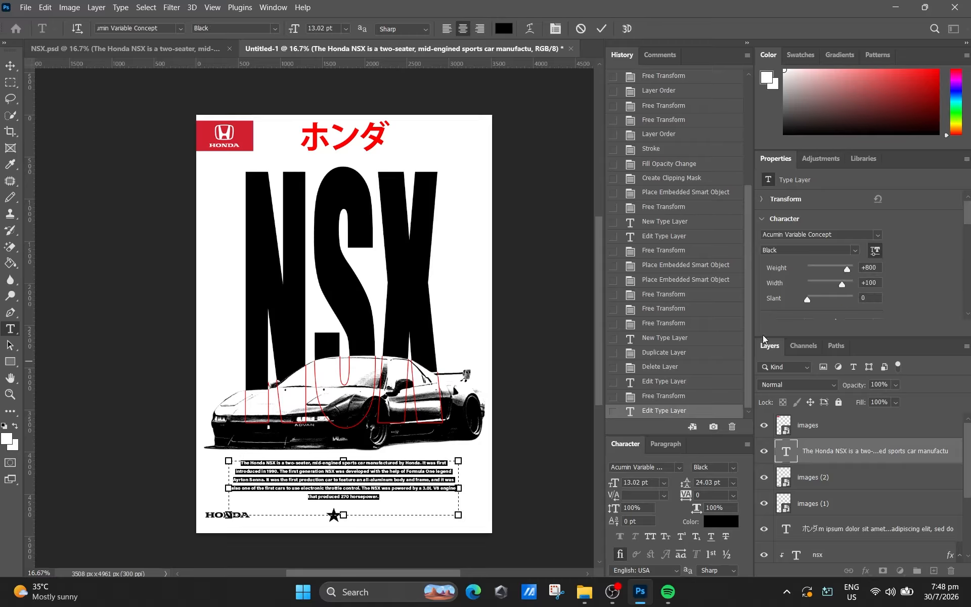
{"action": "left_click_drag", "start_coordinate": [843, 284], "coordinate": [827, 302]}
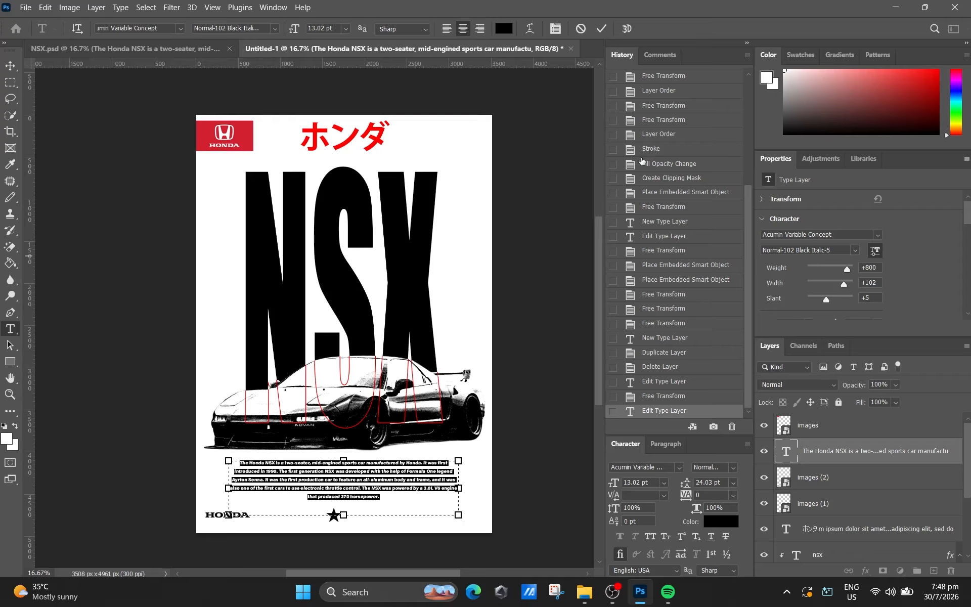
{"action": "left_click", "coordinate": [601, 28]}
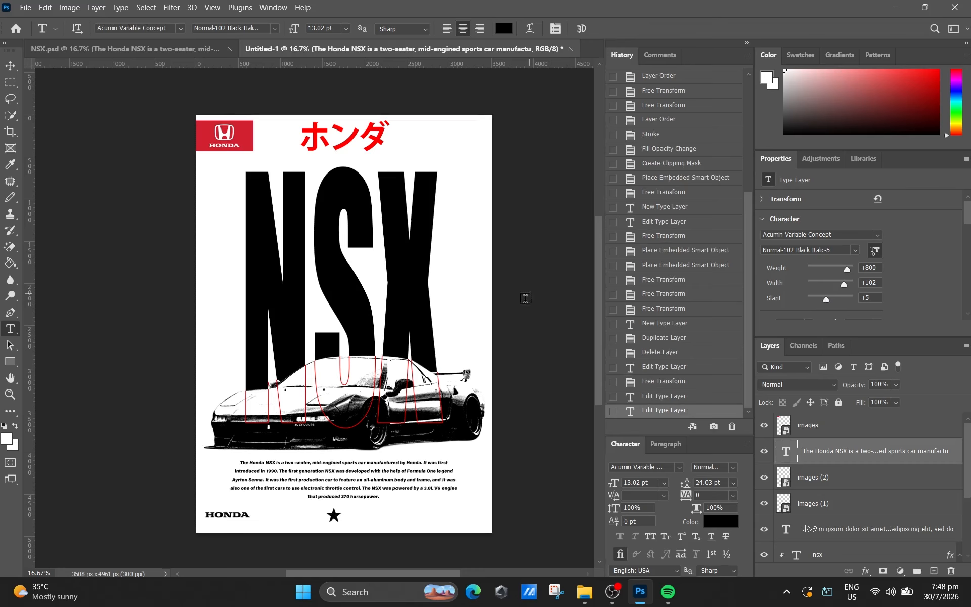
- Scale the black HONDA wordmark to about 27% and move it beside the star, at about X 967 px, Y 4748 px
{"action": "scroll", "coordinate": [190, 235], "scroll_direction": "down", "scroll_amount": 2}
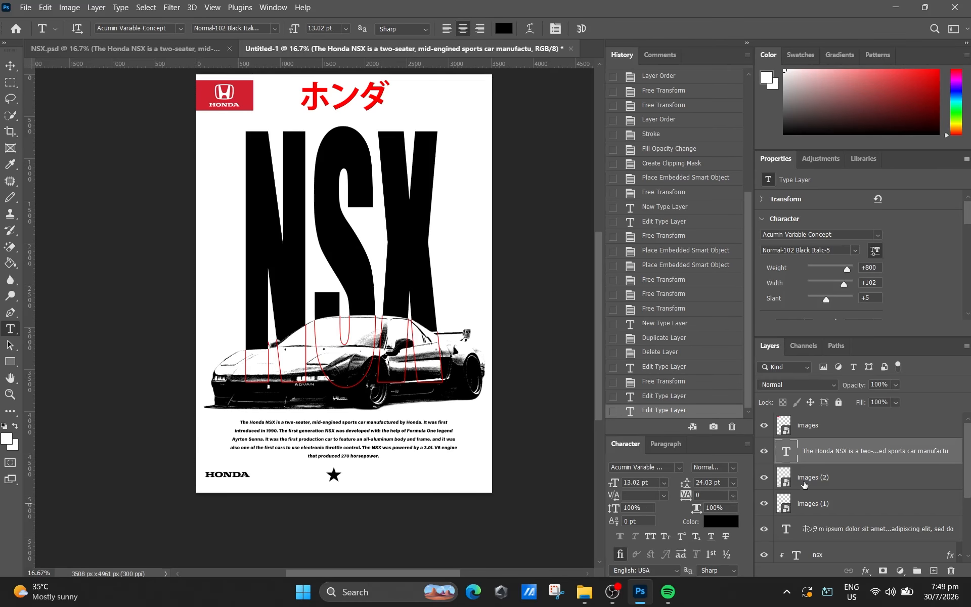
{"action": "scroll", "coordinate": [804, 485], "scroll_direction": "down", "scroll_amount": 2}
{"action": "scroll", "coordinate": [817, 473], "scroll_direction": "down", "scroll_amount": 2}
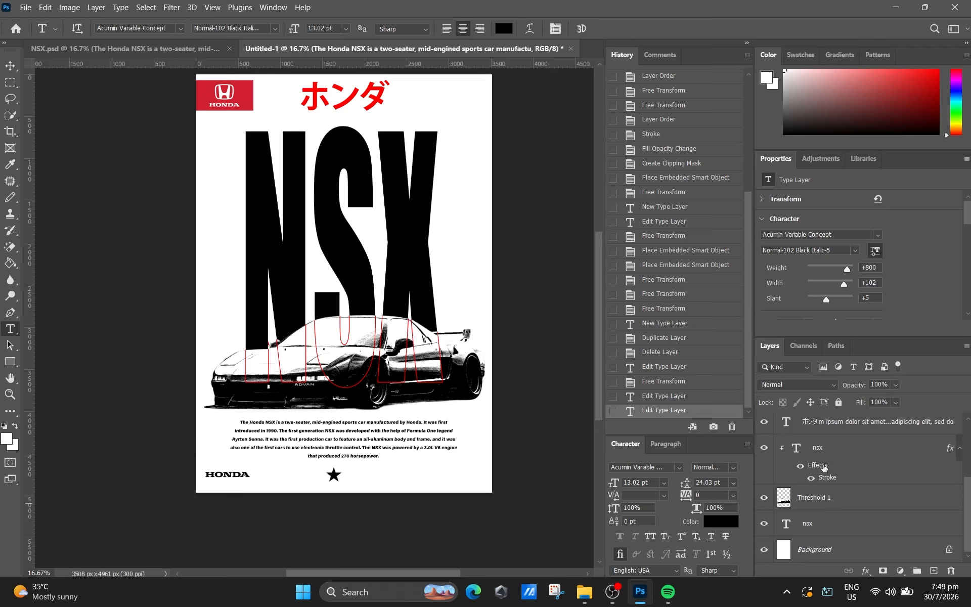
{"action": "scroll", "coordinate": [825, 475], "scroll_direction": "up", "scroll_amount": 4}
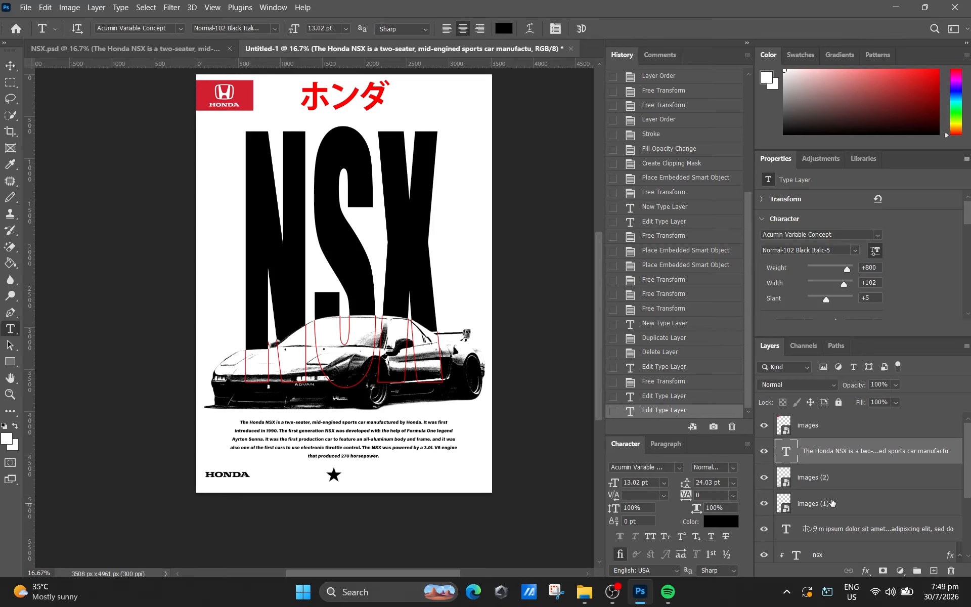
{"action": "left_click", "coordinate": [835, 481]}
{"action": "left_click", "coordinate": [819, 434]}
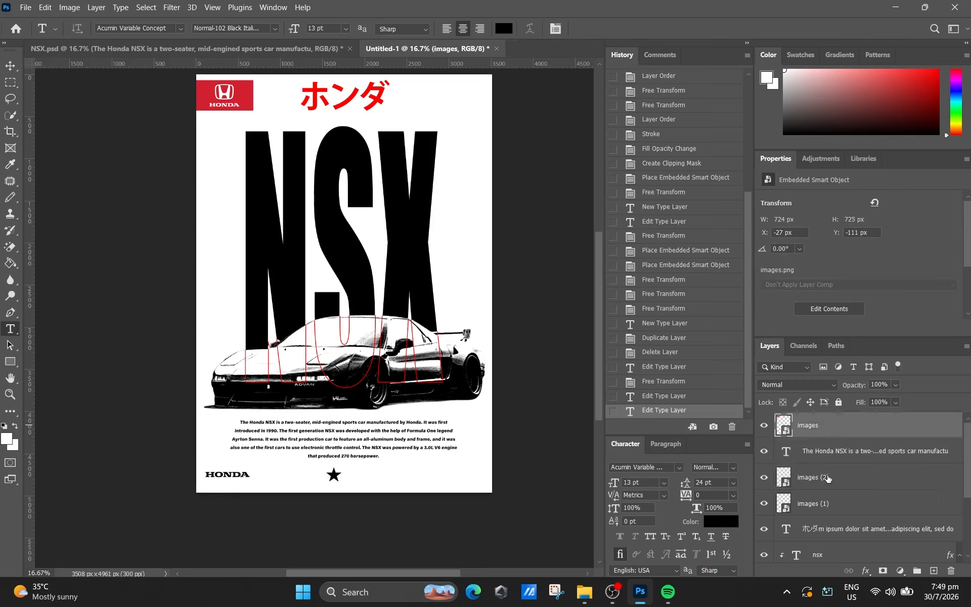
{"action": "left_click", "coordinate": [829, 480]}
{"action": "key", "text": "ctrl+t"}
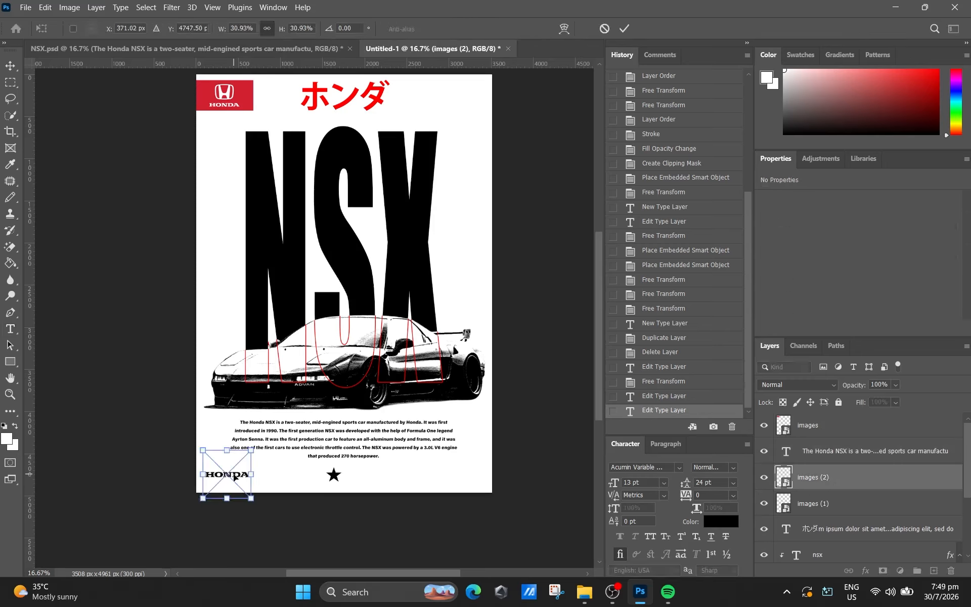
{"action": "left_click_drag", "start_coordinate": [234, 476], "coordinate": [286, 476]}
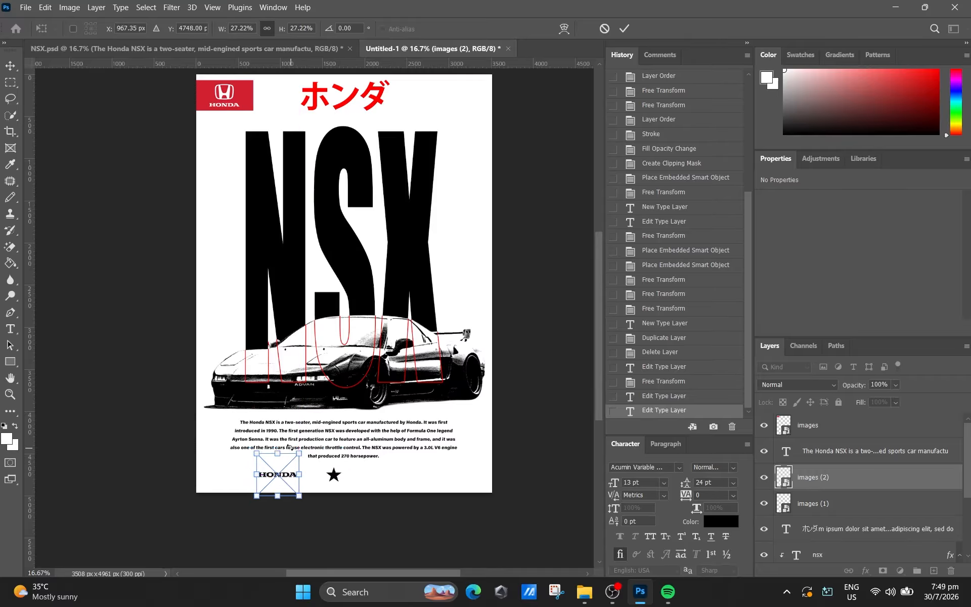
{"action": "left_click", "coordinate": [625, 29]}
- Copy the x, lb and performance text layers from NSX.psd into the Untitled-1 poster
{"action": "left_click", "coordinate": [231, 50]}
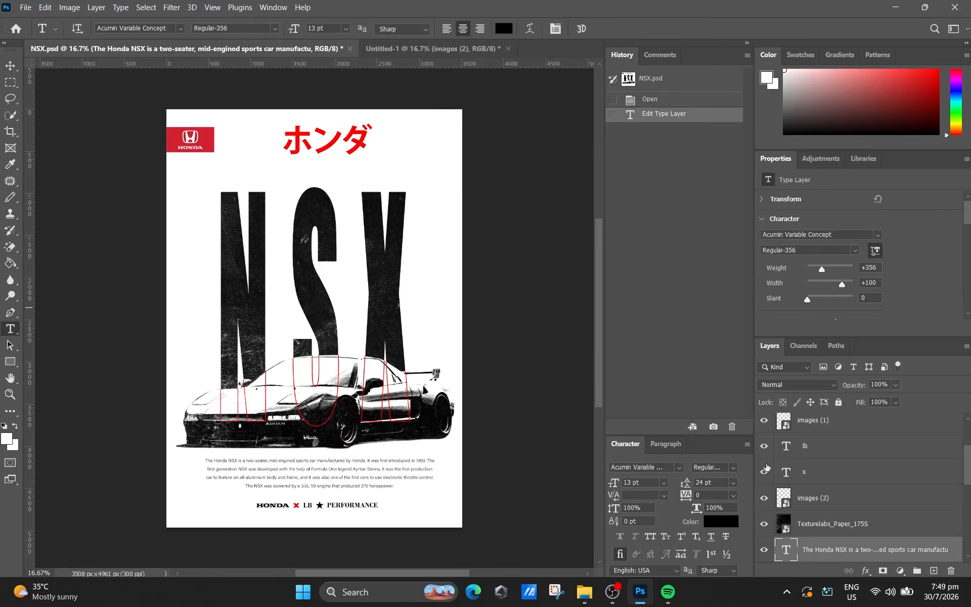
{"action": "left_click", "coordinate": [820, 476]}
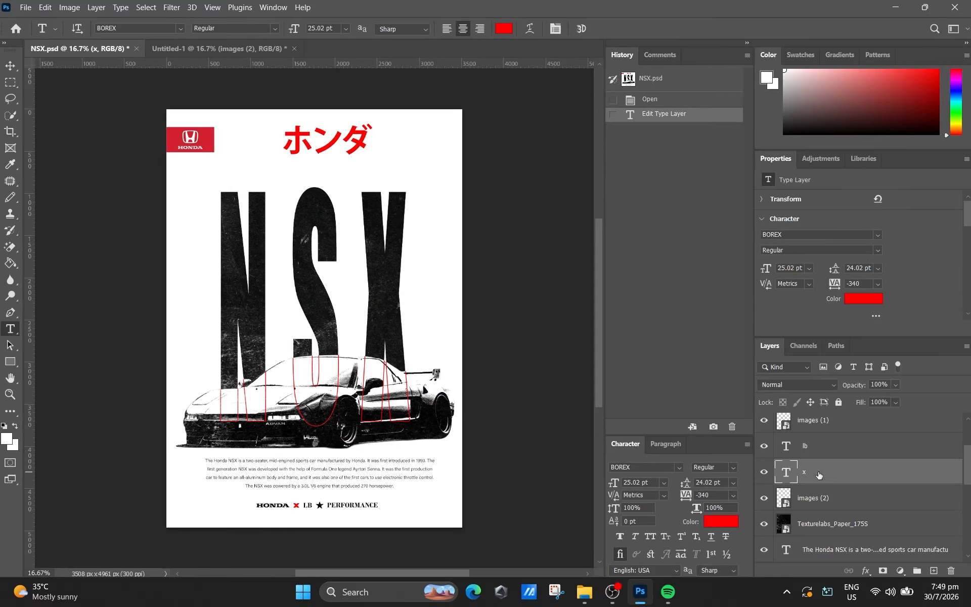
{"action": "scroll", "coordinate": [819, 456], "scroll_direction": "up", "scroll_amount": 3}
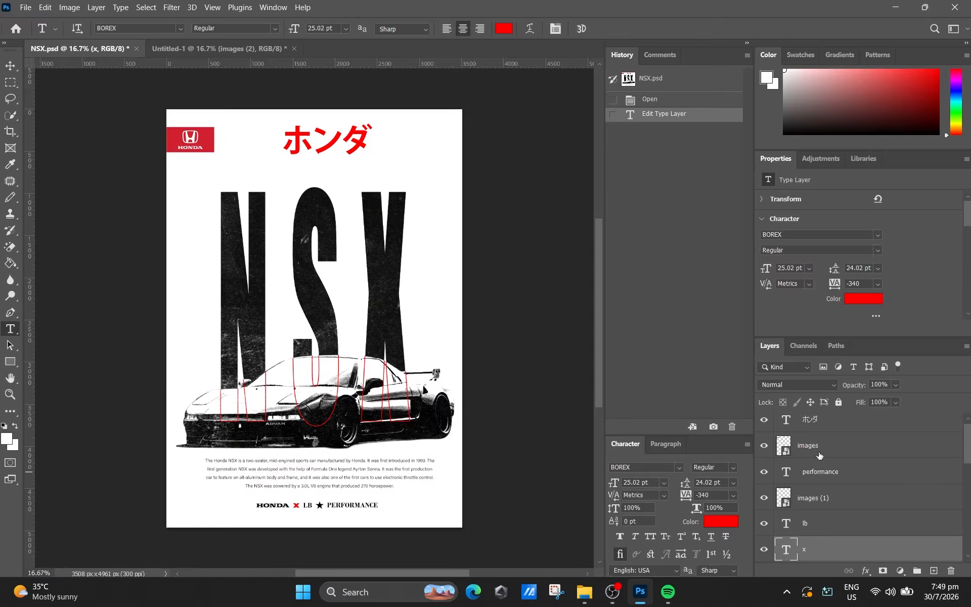
{"action": "left_click", "coordinate": [822, 526], "text": "shift"}
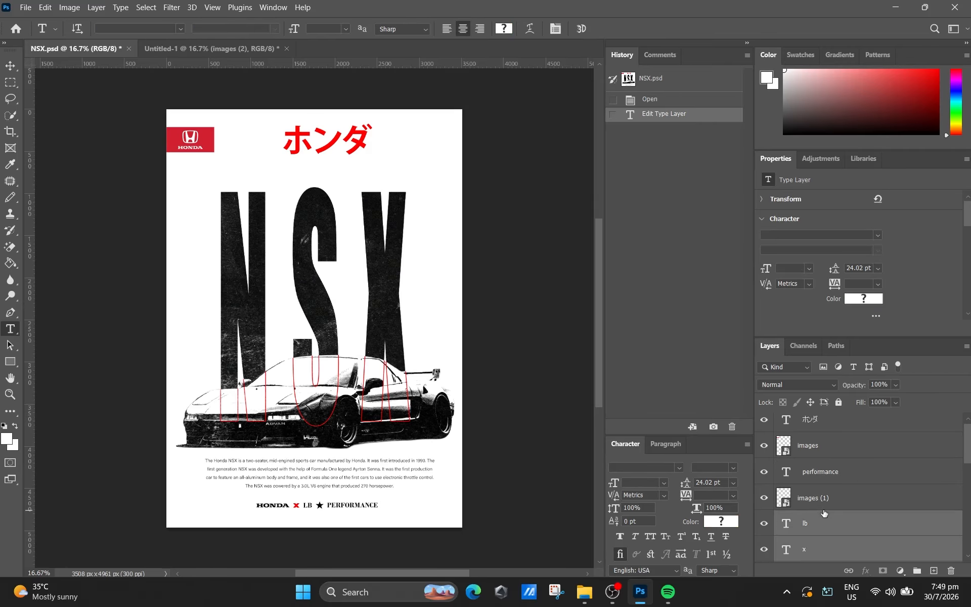
{"action": "left_click", "coordinate": [829, 477], "text": "ctrl"}
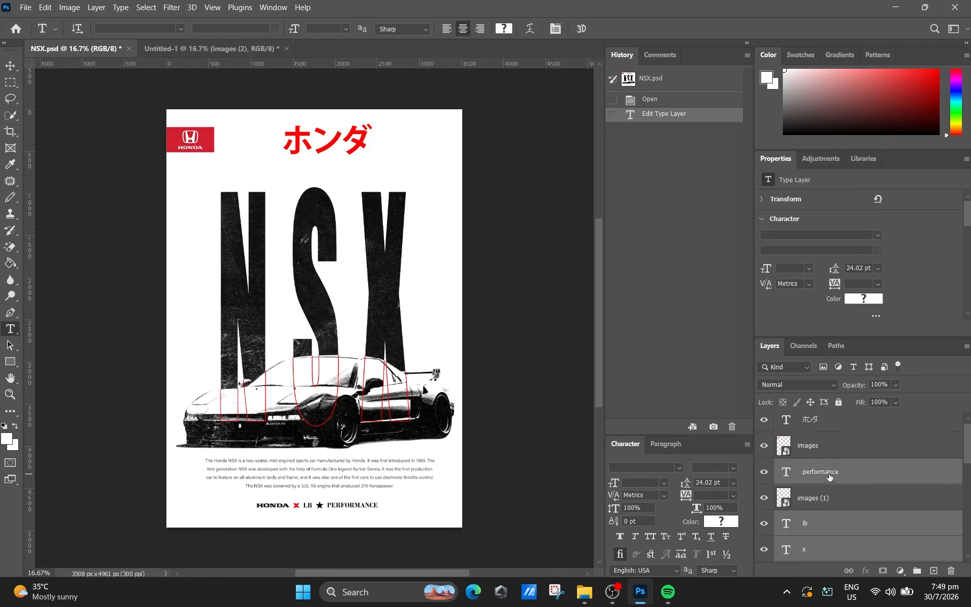
{"action": "left_click", "coordinate": [227, 50]}
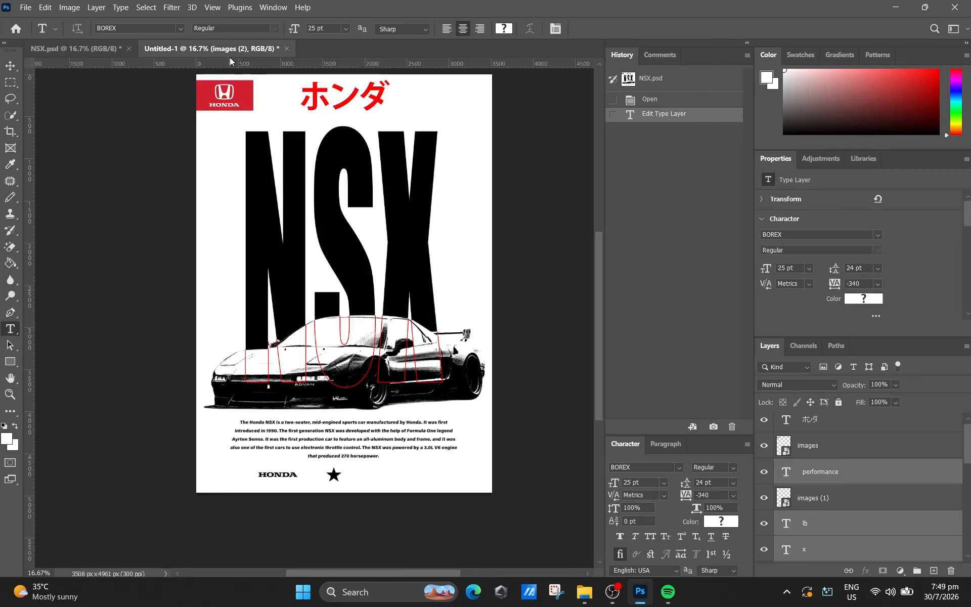
{"action": "key", "text": "ctrl+v"}
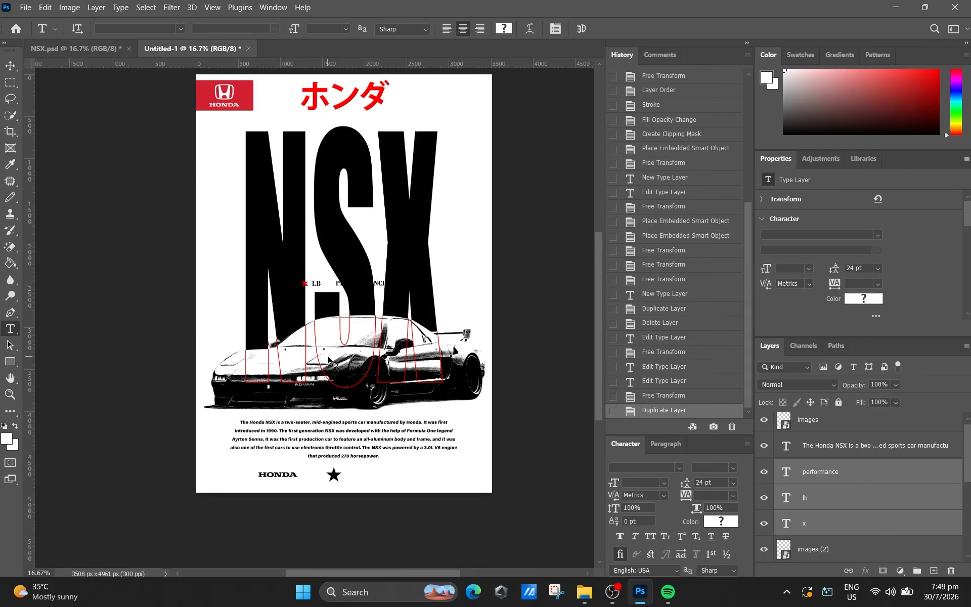
- Move the pasted x, LB and PERFORMANCE texts down level with the HONDA wordmark, at about X 1754 px, Y 4747 px
{"action": "key", "text": "ctrl+t"}
{"action": "left_click_drag", "start_coordinate": [332, 285], "coordinate": [333, 475]}
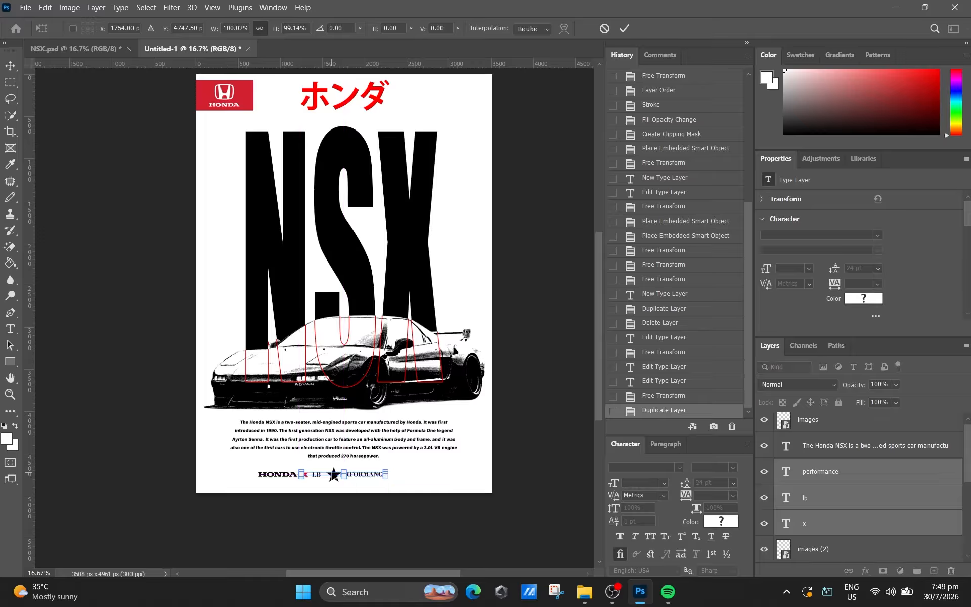
{"action": "left_click", "coordinate": [625, 28]}
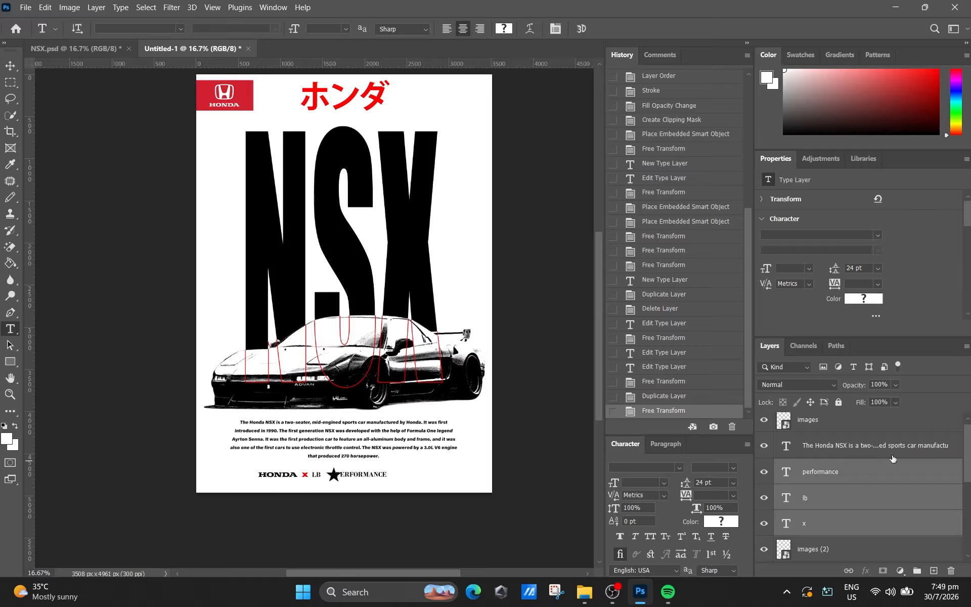
- Scale the black HONDA wordmark to about 24.5% and place it beside the red X, at about X 999 px, Y 4750 px
{"action": "scroll", "coordinate": [839, 500], "scroll_direction": "up", "scroll_amount": 1}
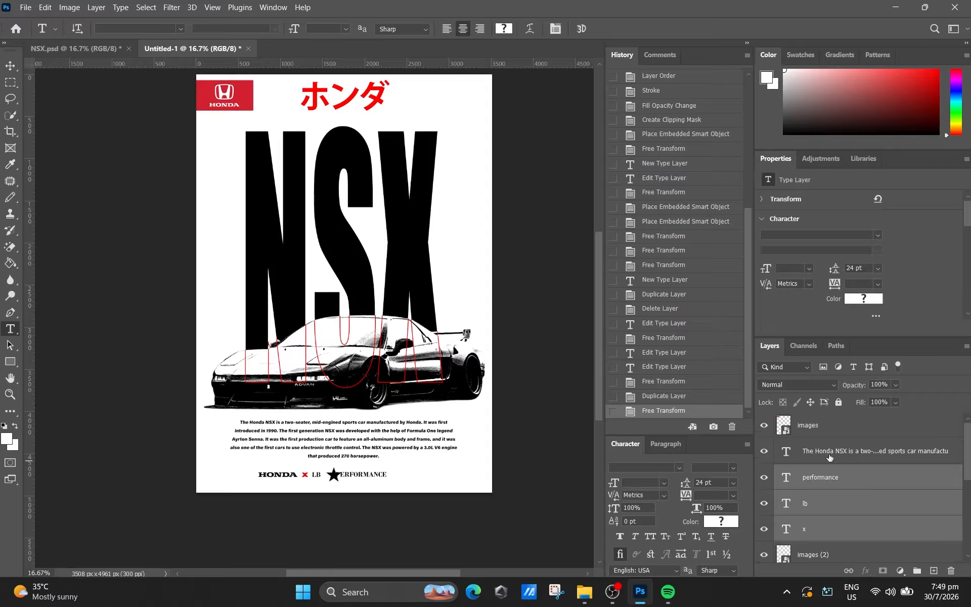
{"action": "left_click", "coordinate": [807, 560]}
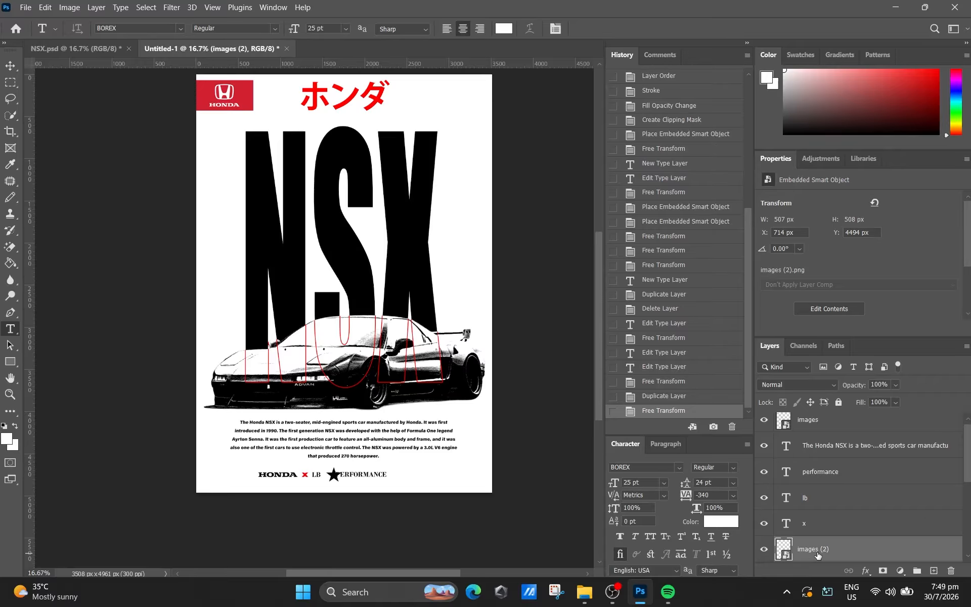
{"action": "key", "text": "ctrl+t"}
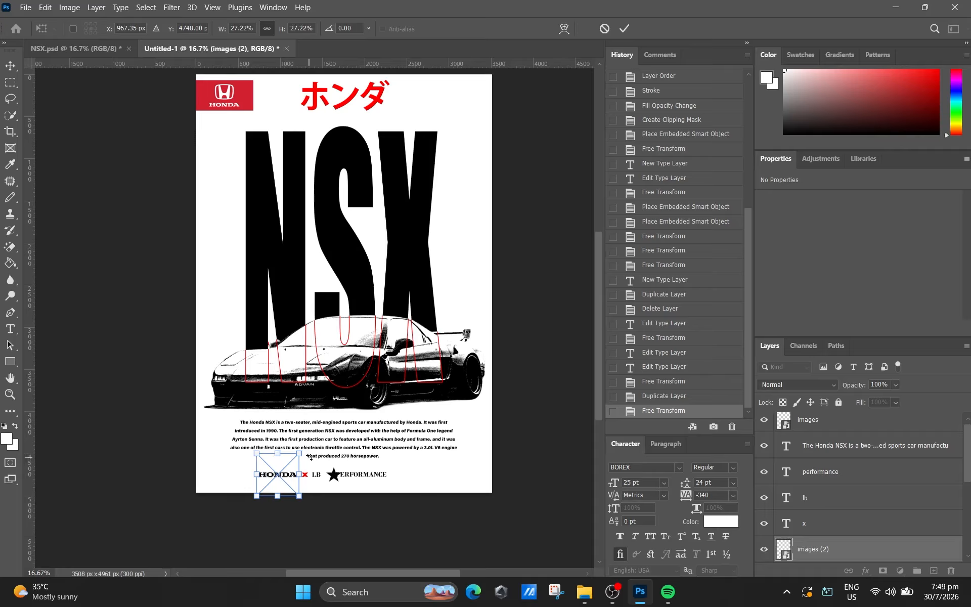
{"action": "left_click_drag", "start_coordinate": [300, 453], "coordinate": [283, 480]}
{"action": "key", "text": "Up"}
{"action": "key", "text": "Up"}
{"action": "key", "text": "Up"}
{"action": "key", "text": "Up"}
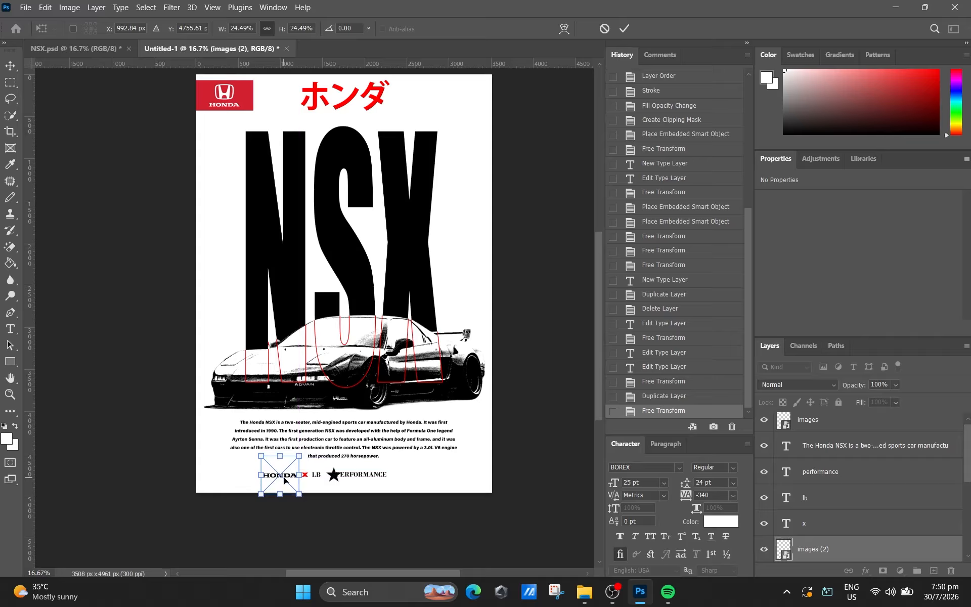
{"action": "key", "text": "Right"}
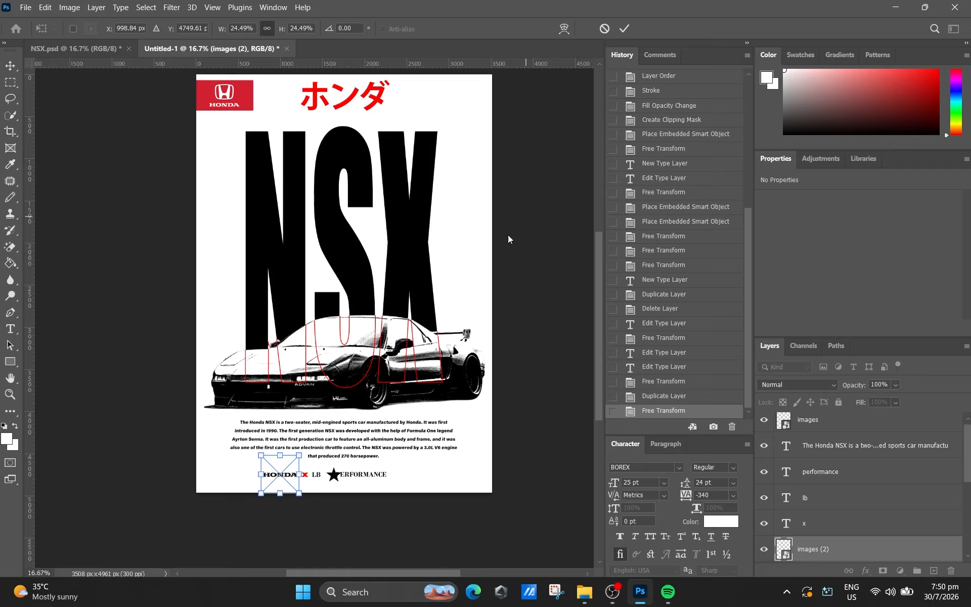
{"action": "left_click", "coordinate": [624, 29]}
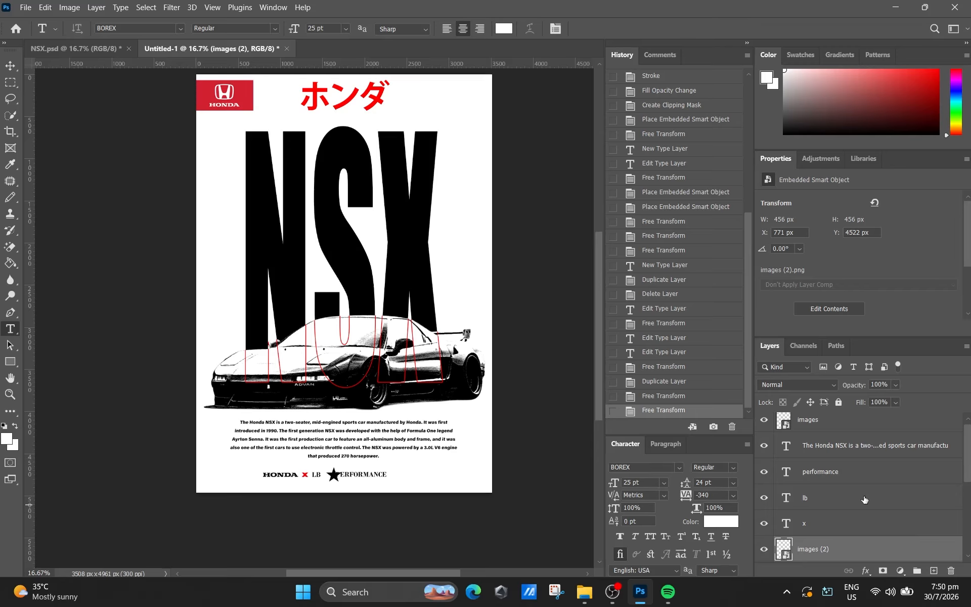
- Scale the star to about 10.5% and fit it between LB and PERFORMANCE, at about X 1566 px, Y 4743 px
{"action": "scroll", "coordinate": [873, 500], "scroll_direction": "down", "scroll_amount": 3}
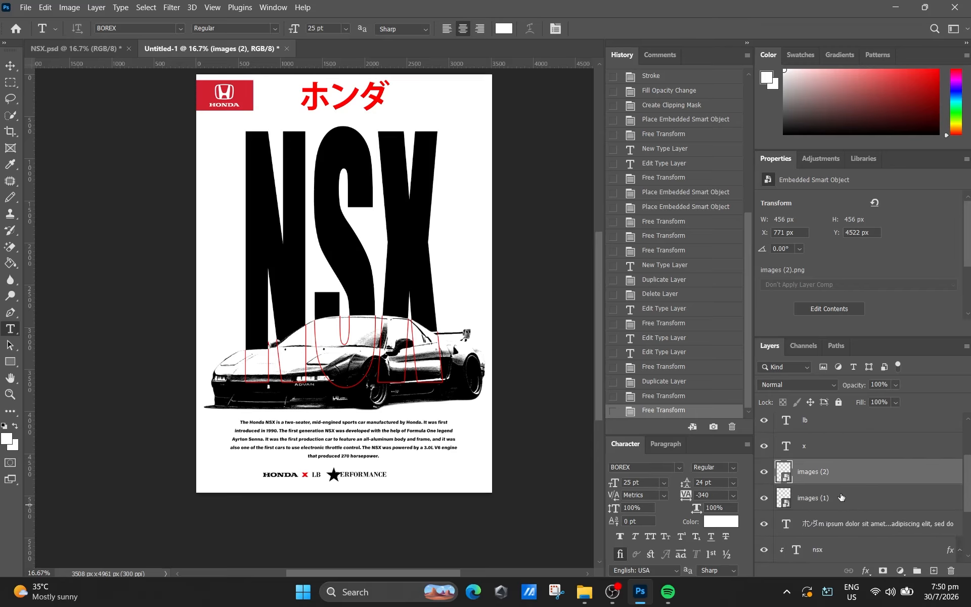
{"action": "left_click", "coordinate": [841, 497]}
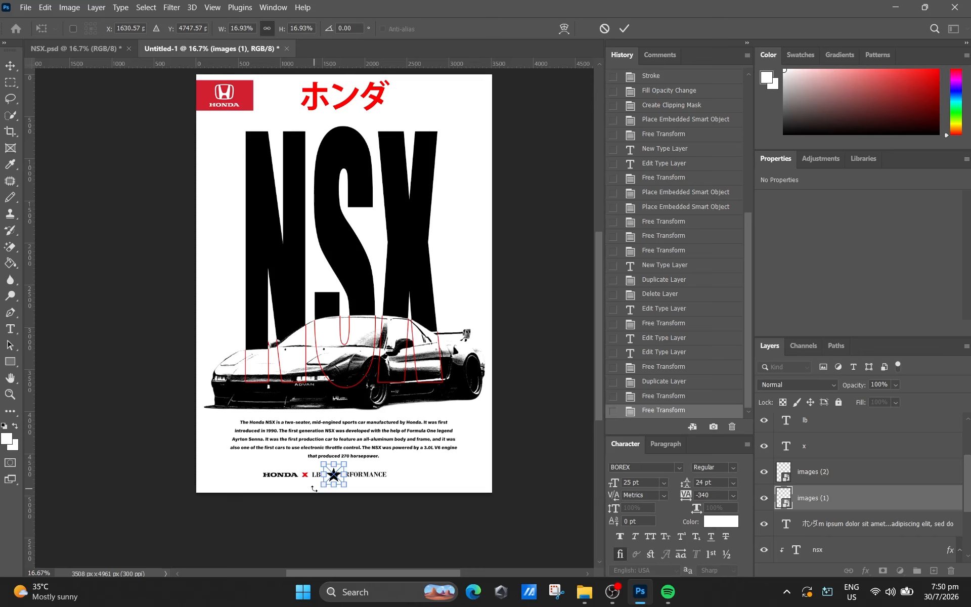
{"action": "left_click_drag", "start_coordinate": [346, 485], "coordinate": [335, 477]}
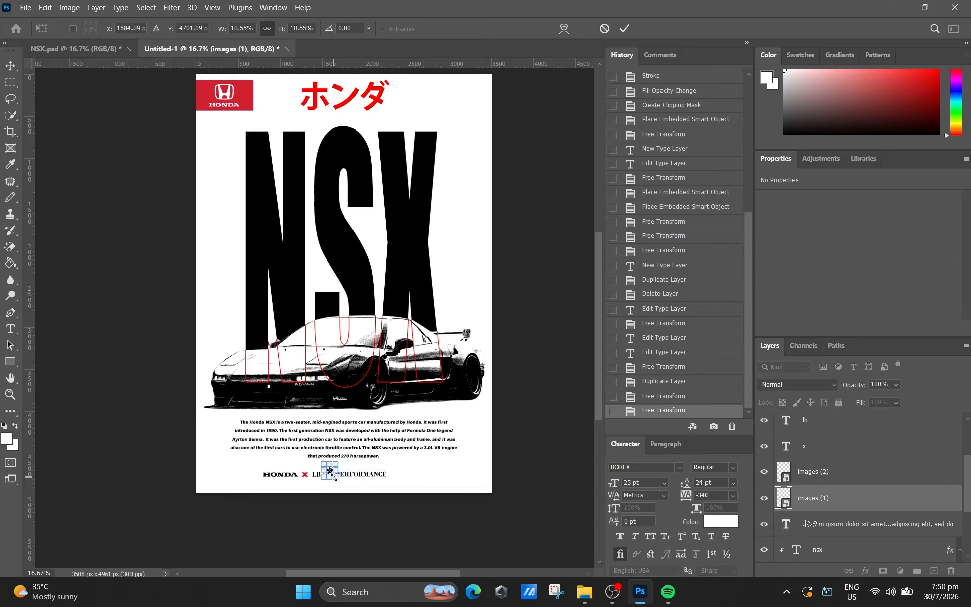
{"action": "key", "text": "Down"}
{"action": "key", "text": "Down"}
{"action": "key", "text": "Down"}
{"action": "key", "text": "Down"}
{"action": "key", "text": "Down"}
{"action": "key", "text": "Down"}
{"action": "key", "text": "Down"}
{"action": "key", "text": "Left"}
{"action": "key", "text": "Left"}
{"action": "key", "text": "Left"}
{"action": "left_click", "coordinate": [625, 28]}
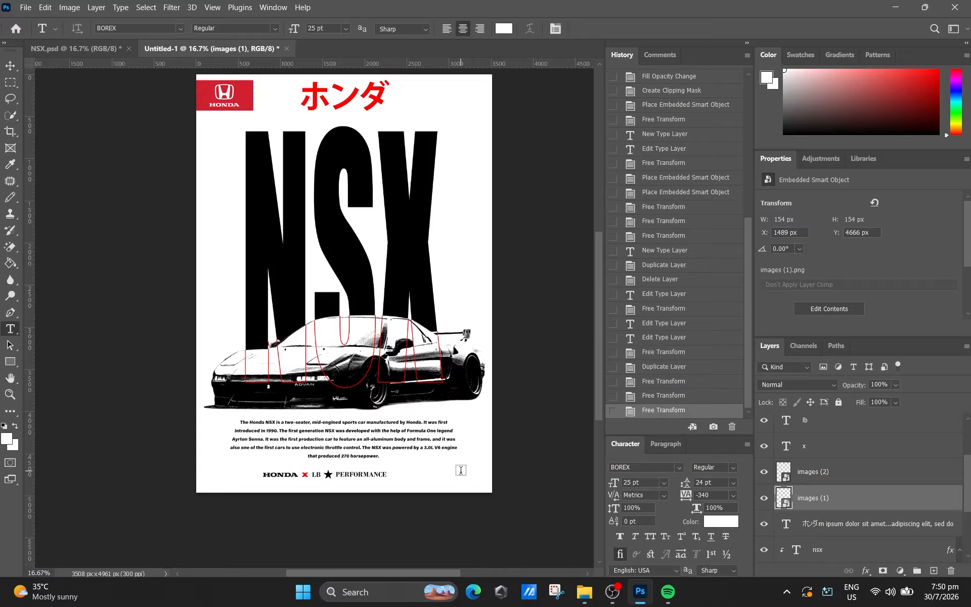
- Move the Texturelabs_Paper_175S layer to cover the whole poster, at about X 1777 px, Y 2480 px
{"action": "scroll", "coordinate": [872, 440], "scroll_direction": "up", "scroll_amount": 3}
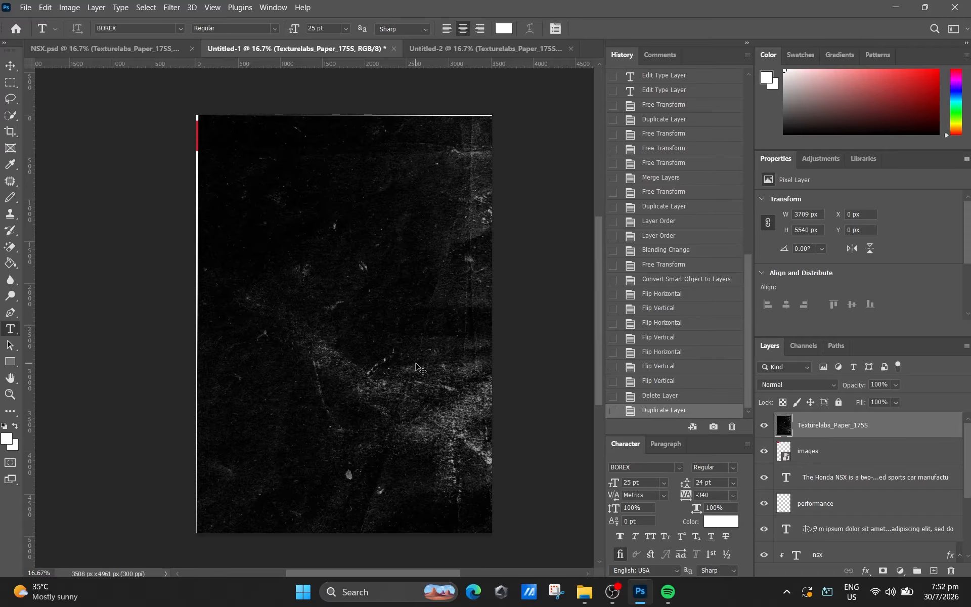
{"action": "key", "text": "ctrl+t"}
{"action": "left_click_drag", "start_coordinate": [333, 295], "coordinate": [324, 287]}
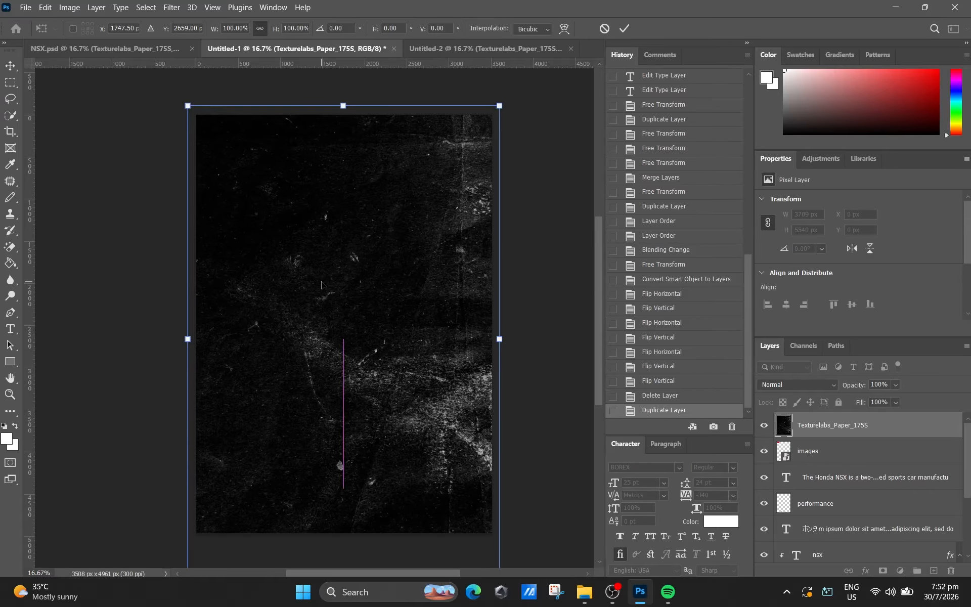
{"action": "scroll", "coordinate": [427, 401], "scroll_direction": "down", "scroll_amount": 3}
{"action": "left_click_drag", "start_coordinate": [428, 399], "coordinate": [429, 378]}
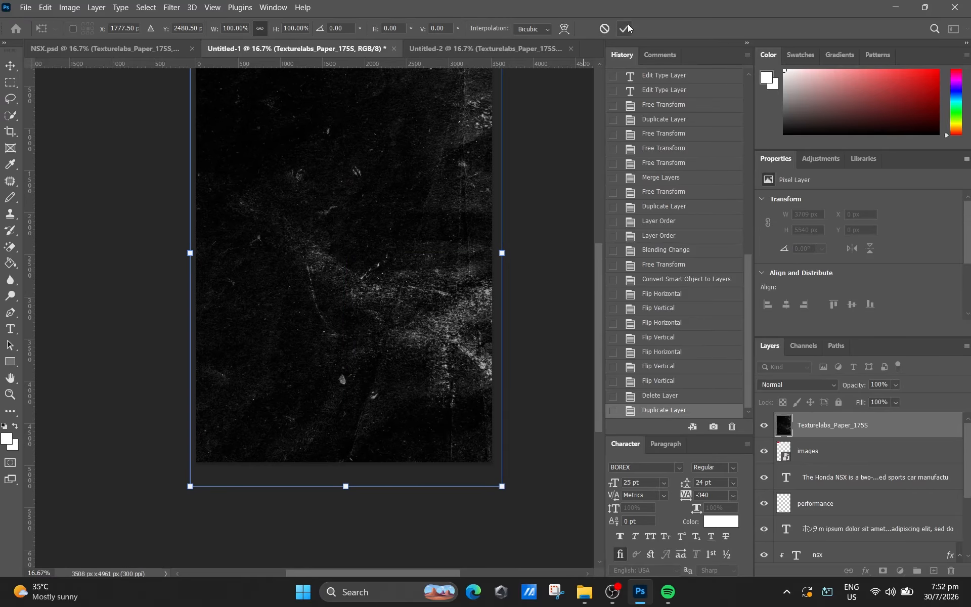
{"action": "left_click", "coordinate": [625, 29]}
- Set the paper texture layer's blend mode to Lighter Color and flip the texture horizontally
{"action": "scroll", "coordinate": [472, 290], "scroll_direction": "up", "scroll_amount": 2}
{"action": "left_click", "coordinate": [822, 385]}
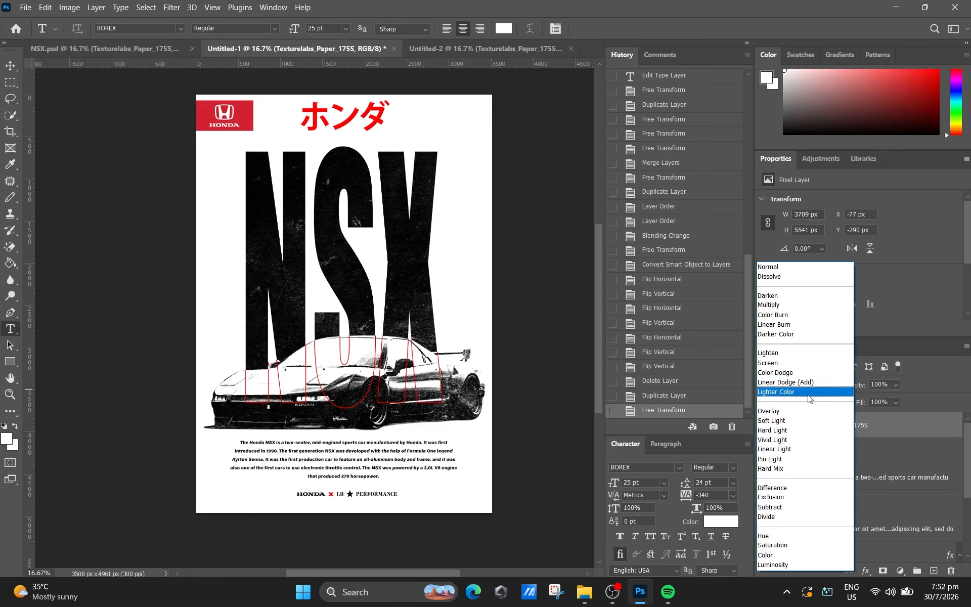
{"action": "left_click", "coordinate": [808, 392]}
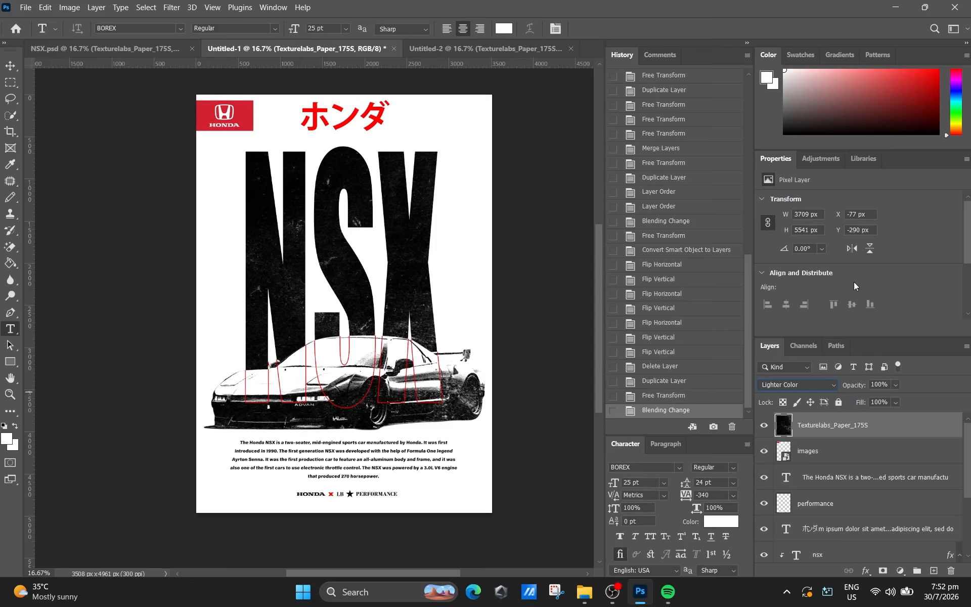
{"action": "left_click", "coordinate": [852, 247]}
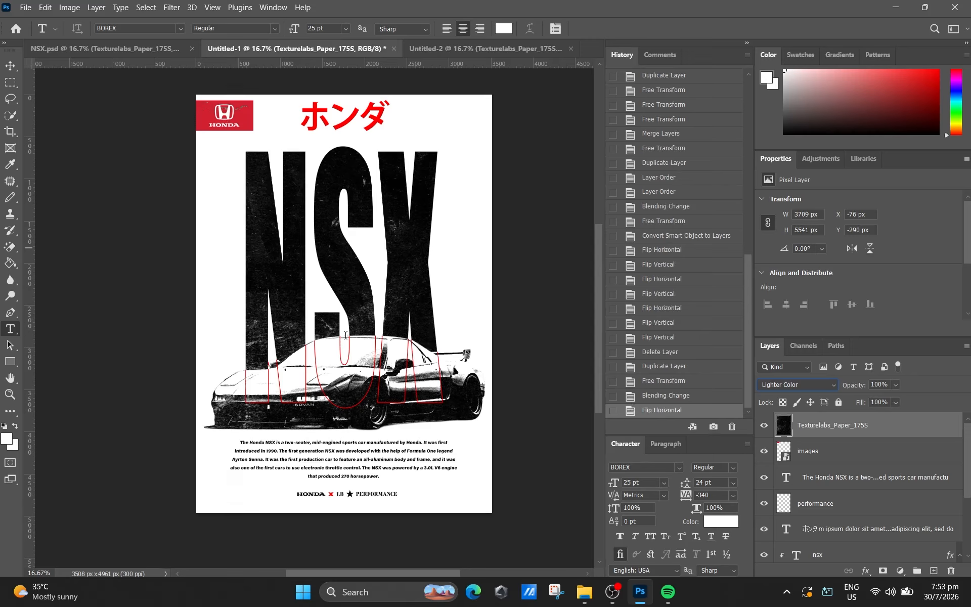
- Scale the paper texture to about 93% and reposition it over the poster at about X 1751 px, Y 2676 px
{"action": "key", "text": "ctrl+t"}
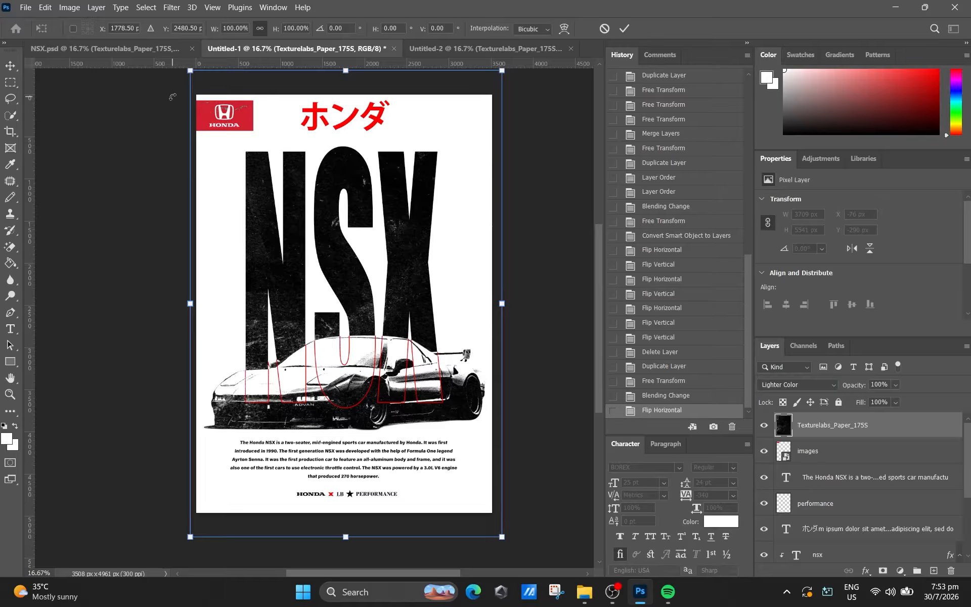
{"action": "left_click_drag", "start_coordinate": [190, 70], "coordinate": [198, 103]}
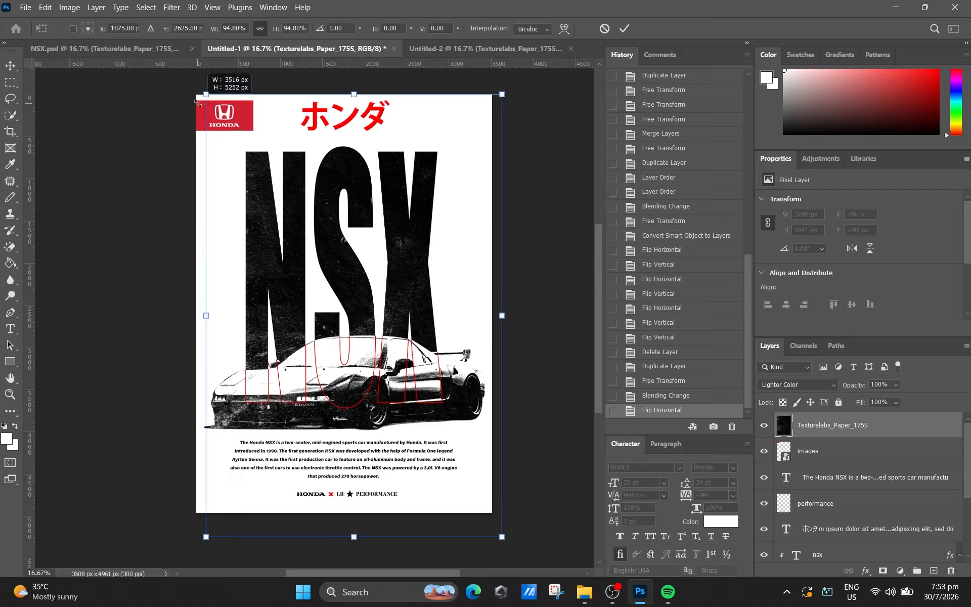
{"action": "left_click_drag", "start_coordinate": [287, 195], "coordinate": [283, 196]}
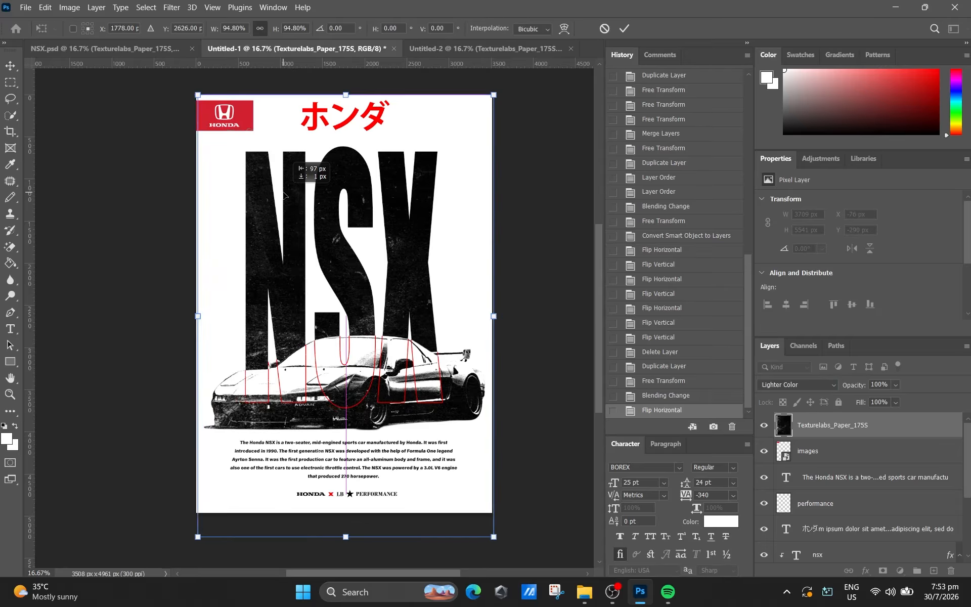
{"action": "left_click_drag", "start_coordinate": [203, 98], "coordinate": [207, 103]}
{"action": "left_click_drag", "start_coordinate": [239, 160], "coordinate": [235, 160]}
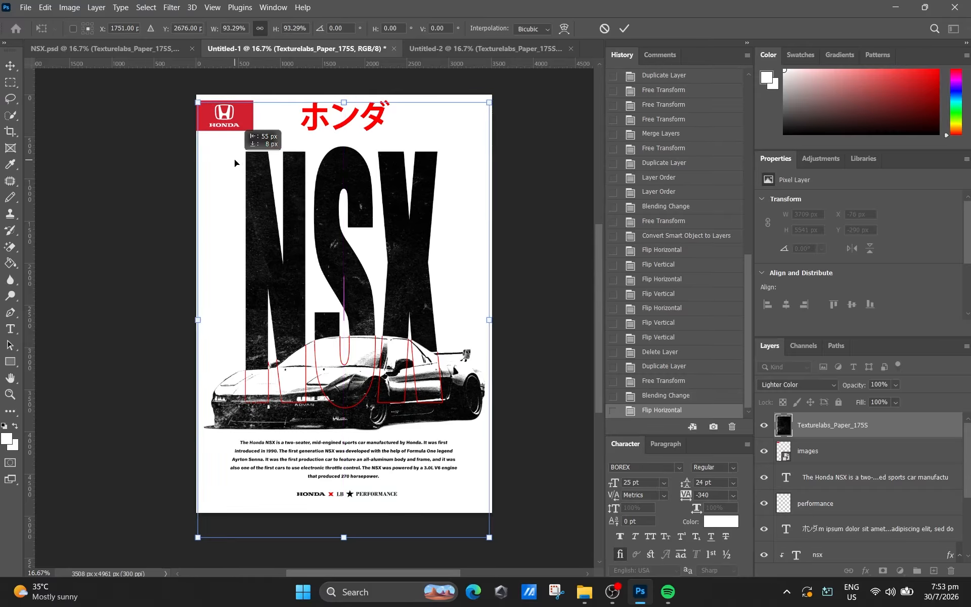
{"action": "left_click", "coordinate": [624, 28]}
{"action": "key", "text": "t"}
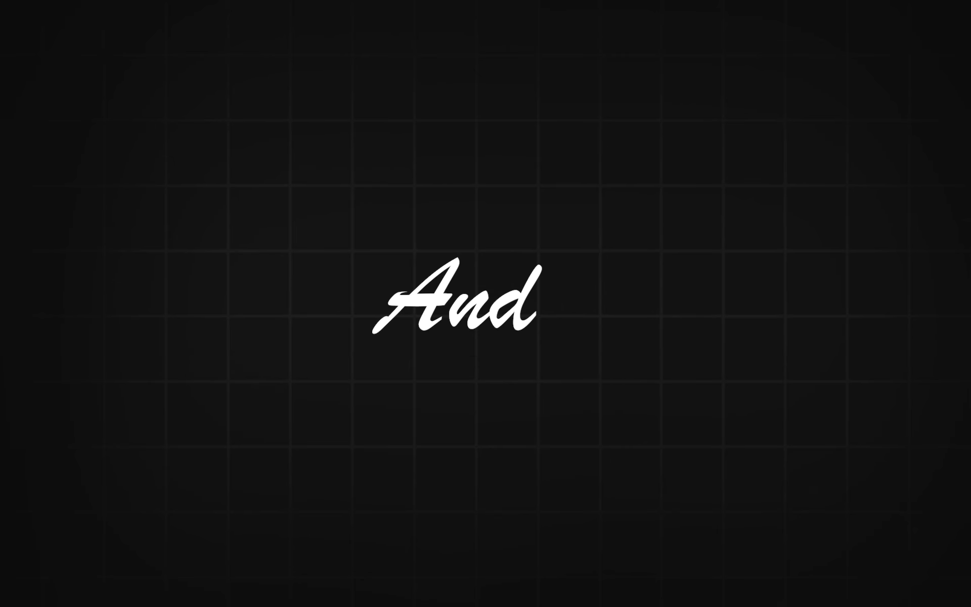